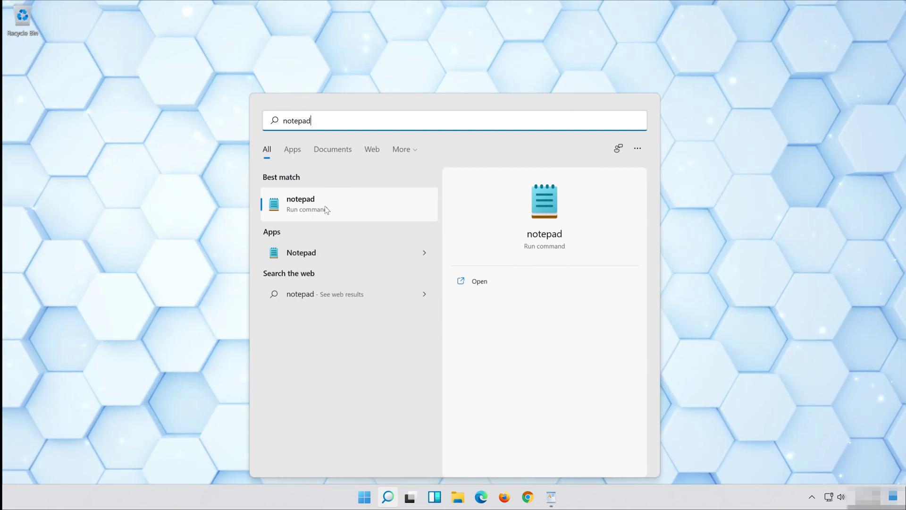
Step: Open Notepad, and copy the whole list of Windows Update reset commands from the open WordPad document
{"action": "left_click", "coordinate": [360, 204]}
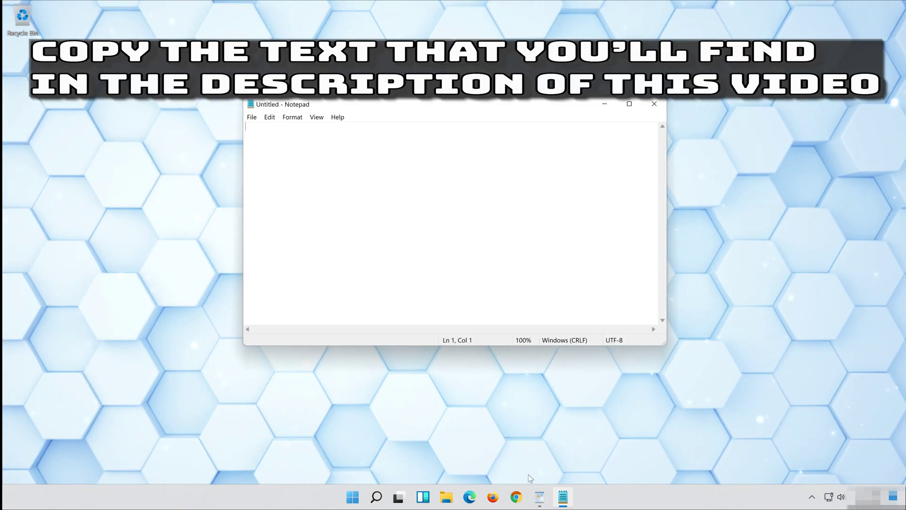
{"action": "left_click", "coordinate": [540, 497]}
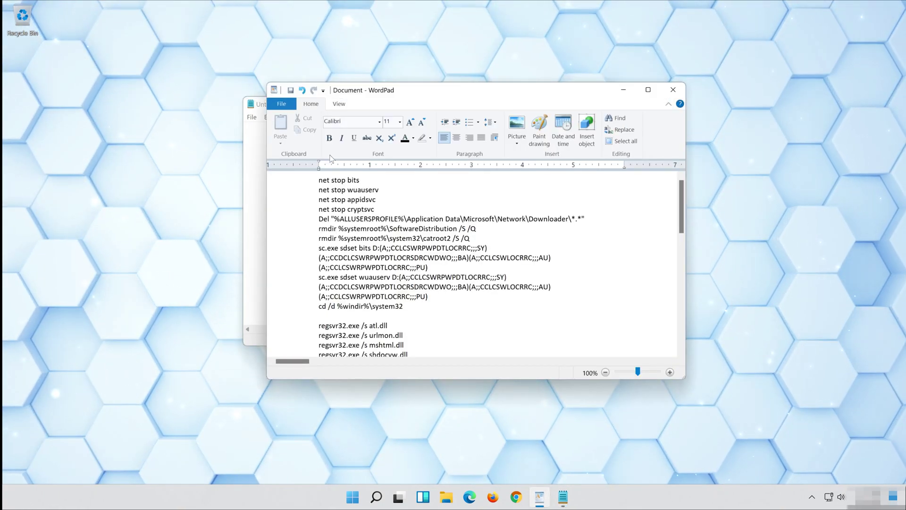
{"action": "left_click_drag", "start_coordinate": [320, 176], "coordinate": [391, 345]}
{"action": "scroll", "coordinate": [358, 237], "scroll_direction": "down", "scroll_amount": 5}
{"action": "scroll", "coordinate": [358, 237], "scroll_direction": "down", "scroll_amount": 9}
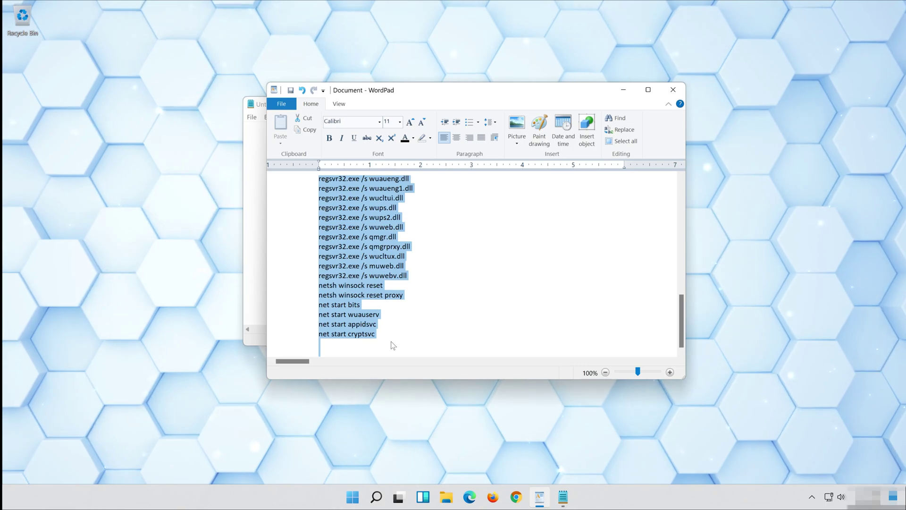
{"action": "right_click", "coordinate": [347, 298]}
{"action": "left_click", "coordinate": [332, 310]}
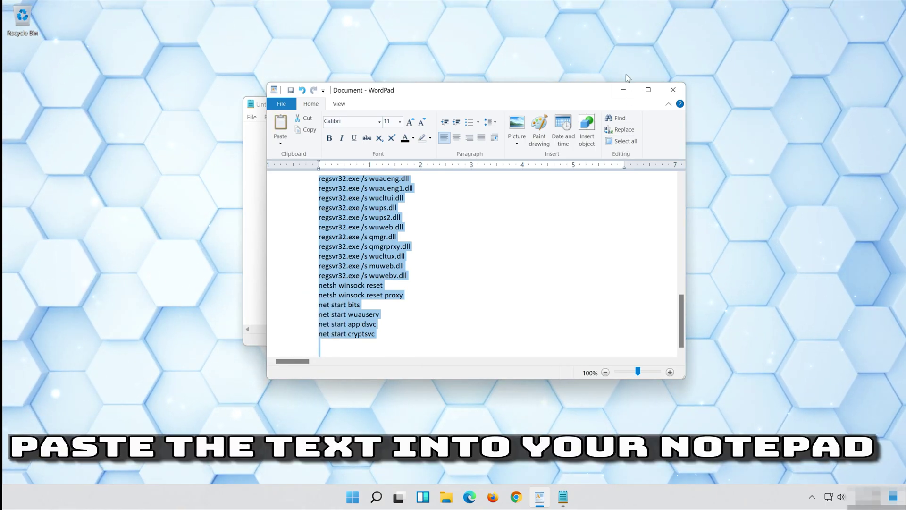
Step: Minimize WordPad and paste the copied commands into the empty Notepad document
{"action": "left_click", "coordinate": [623, 90]}
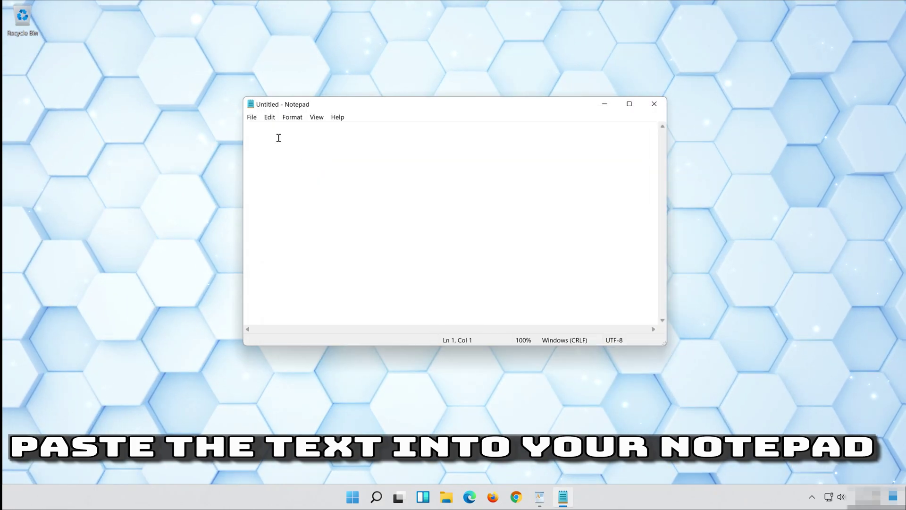
{"action": "right_click", "coordinate": [279, 140]}
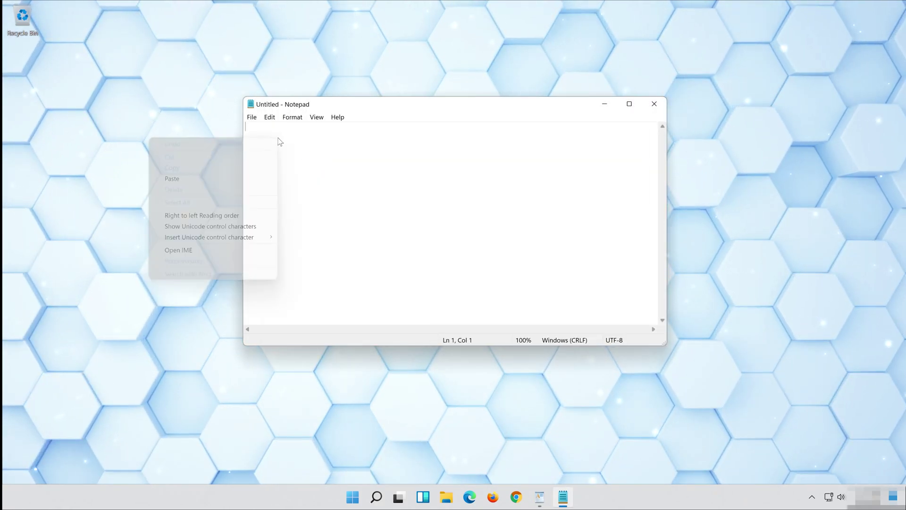
{"action": "left_click", "coordinate": [208, 179]}
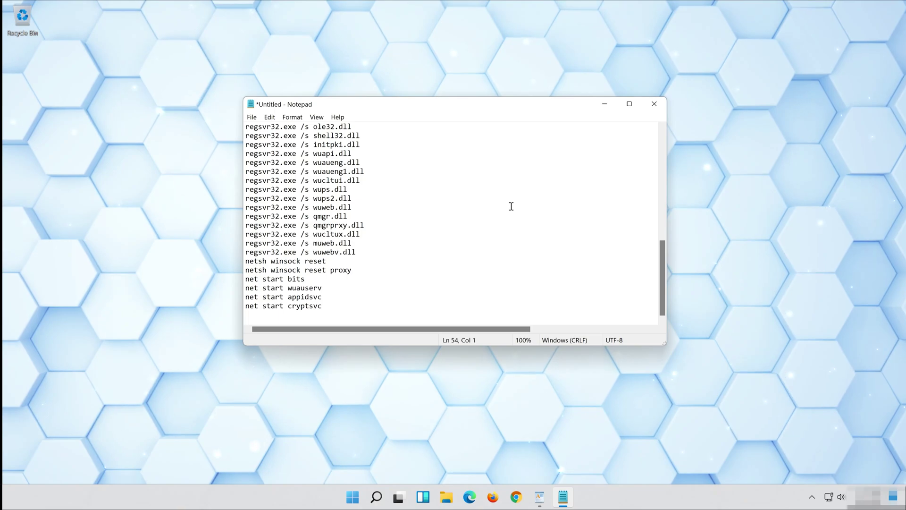
{"action": "scroll", "coordinate": [511, 207], "scroll_direction": "up", "scroll_amount": 11}
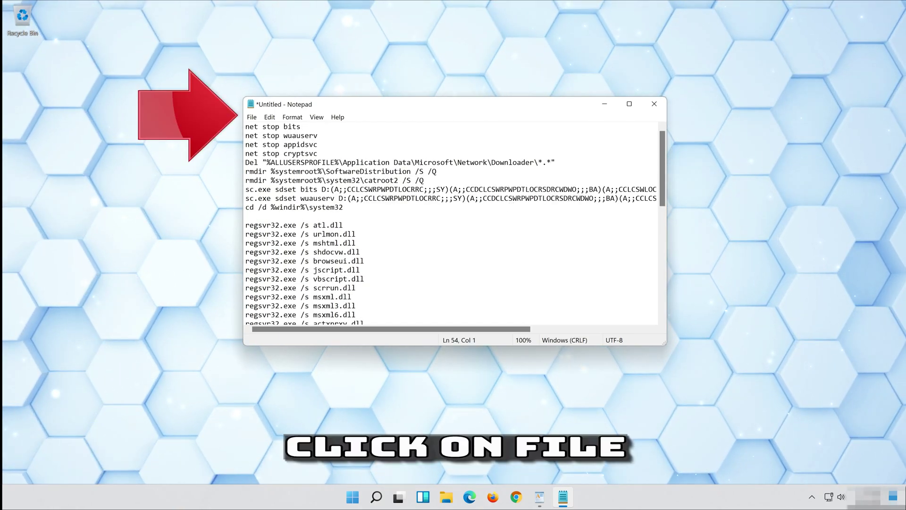
Step: Save the script to the Desktop as fix.bat with the file type All Files, and close Notepad
{"action": "left_click", "coordinate": [249, 119]}
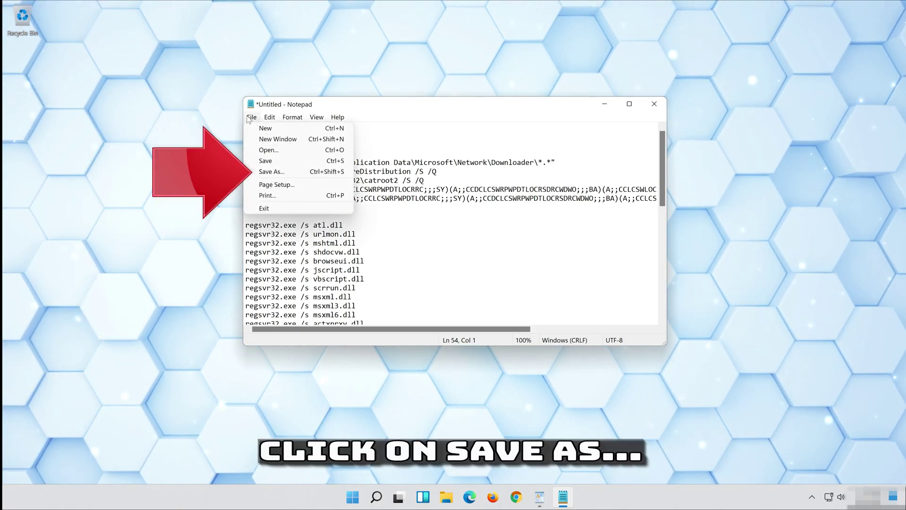
{"action": "left_click", "coordinate": [291, 175]}
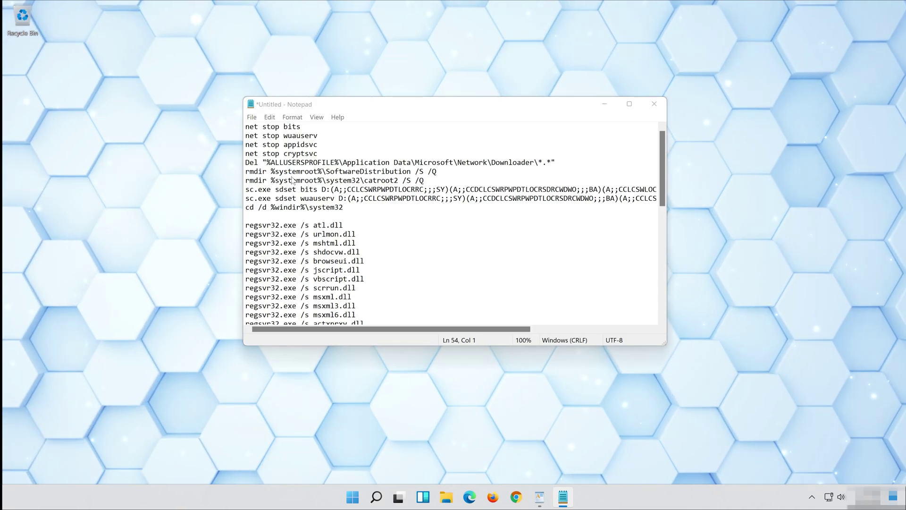
{"action": "left_click", "coordinate": [302, 206]}
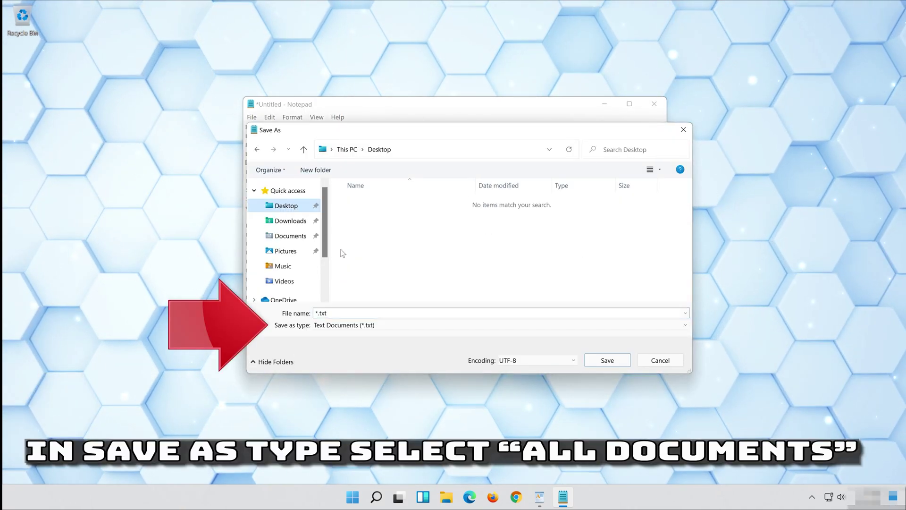
{"action": "left_click", "coordinate": [350, 327]}
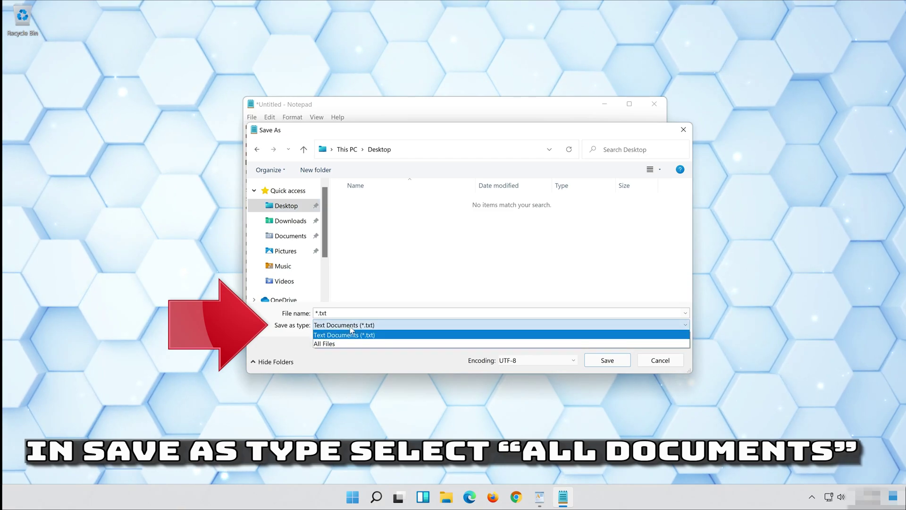
{"action": "left_click", "coordinate": [327, 344]}
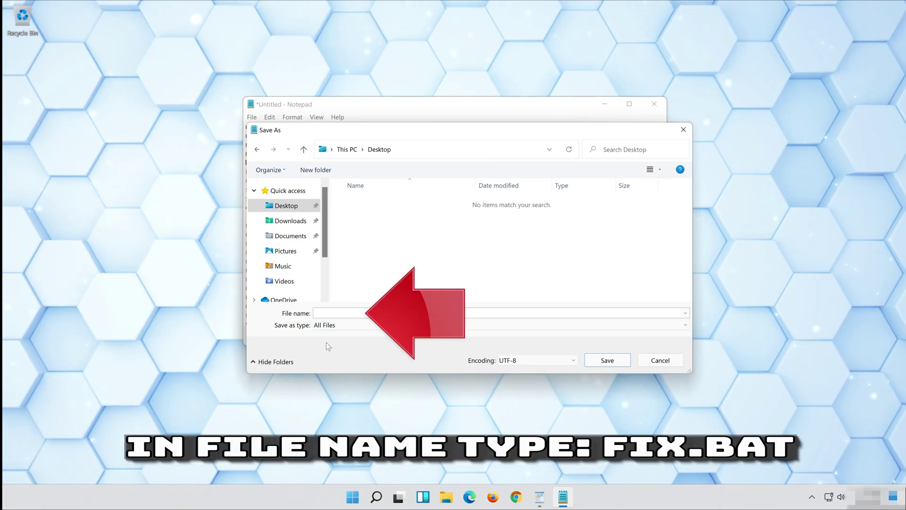
{"action": "left_click", "coordinate": [347, 314]}
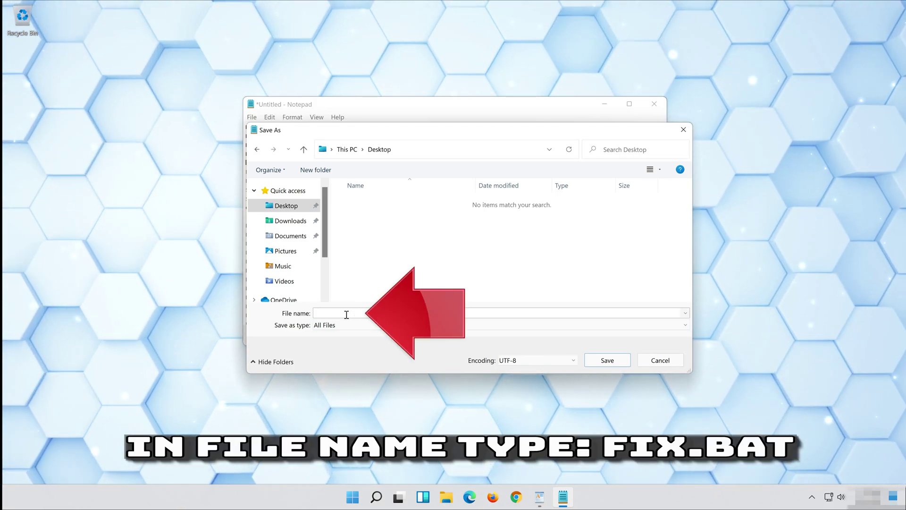
{"action": "type", "text": "fix"}
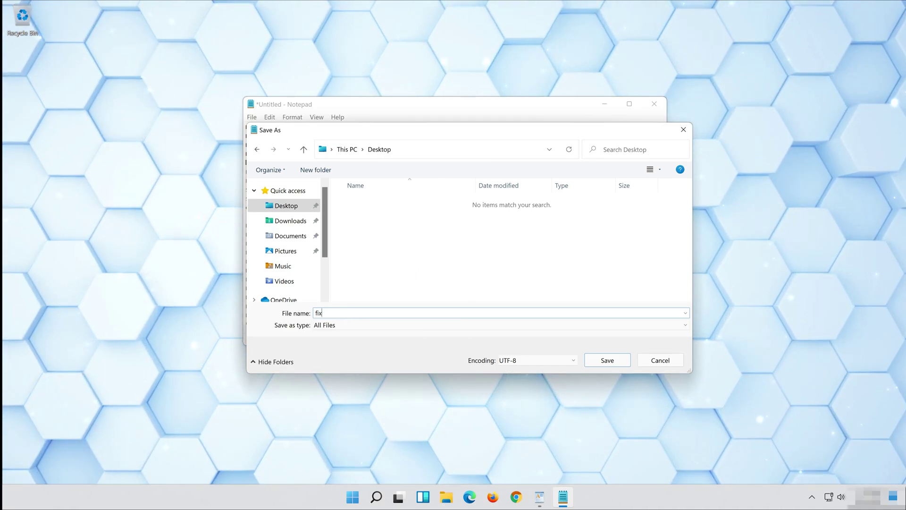
{"action": "type", "text": ".bat"}
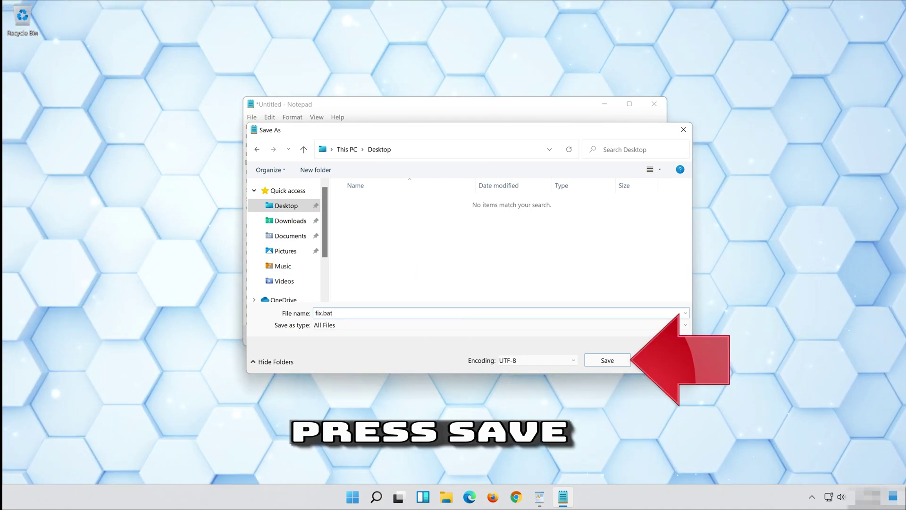
{"action": "left_click", "coordinate": [610, 361]}
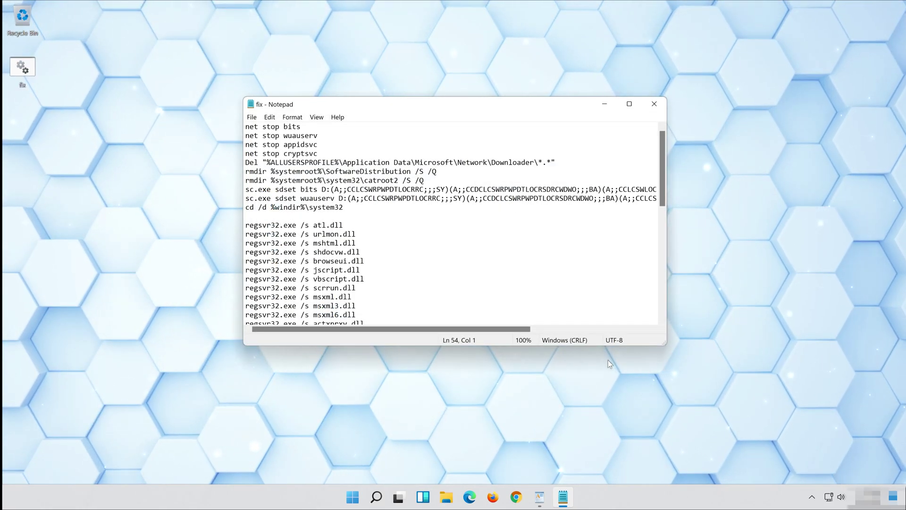
{"action": "left_click", "coordinate": [655, 101]}
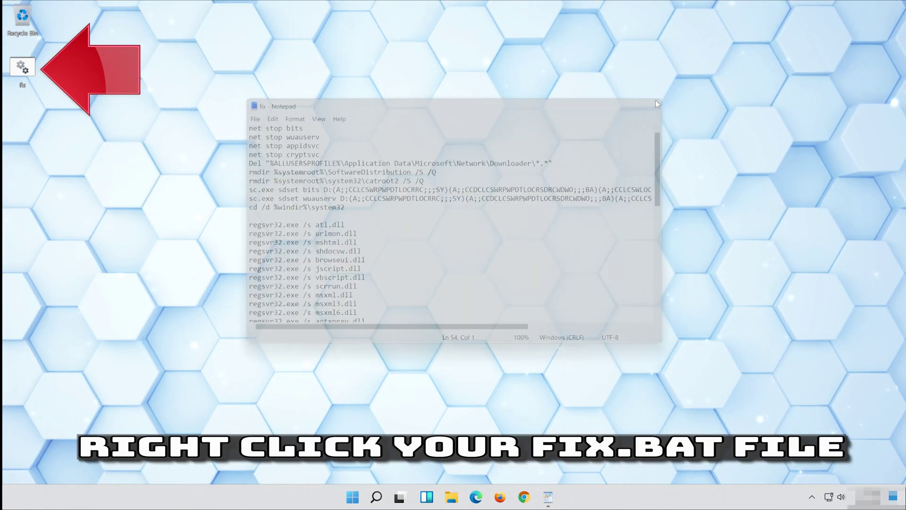
Step: Run the fix batch file from the desktop as administrator and answer Y to its deletion prompt
{"action": "left_click", "coordinate": [19, 66]}
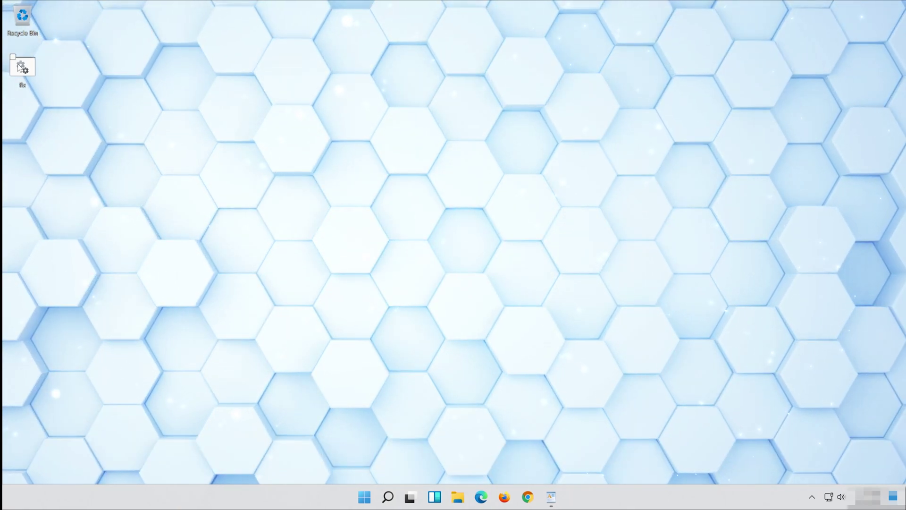
{"action": "right_click", "coordinate": [19, 67]}
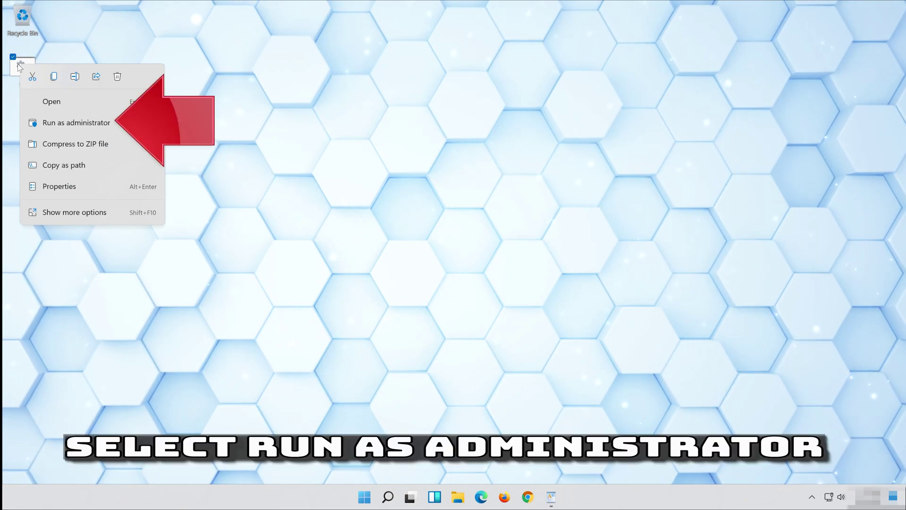
{"action": "left_click", "coordinate": [100, 129]}
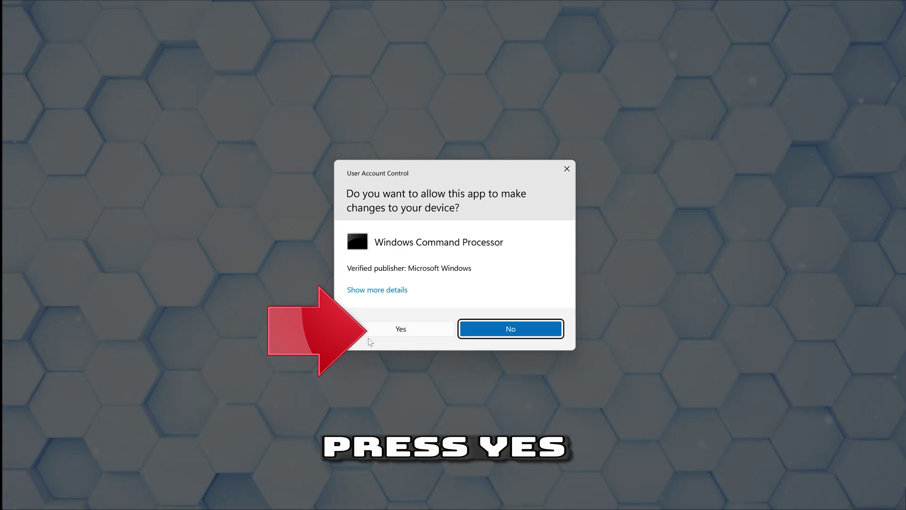
{"action": "left_click", "coordinate": [409, 331]}
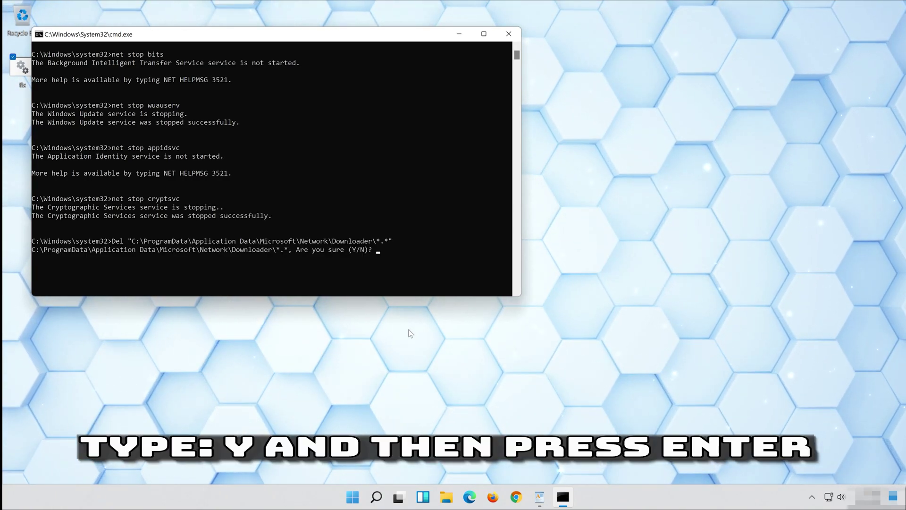
{"action": "key", "text": "Return"}
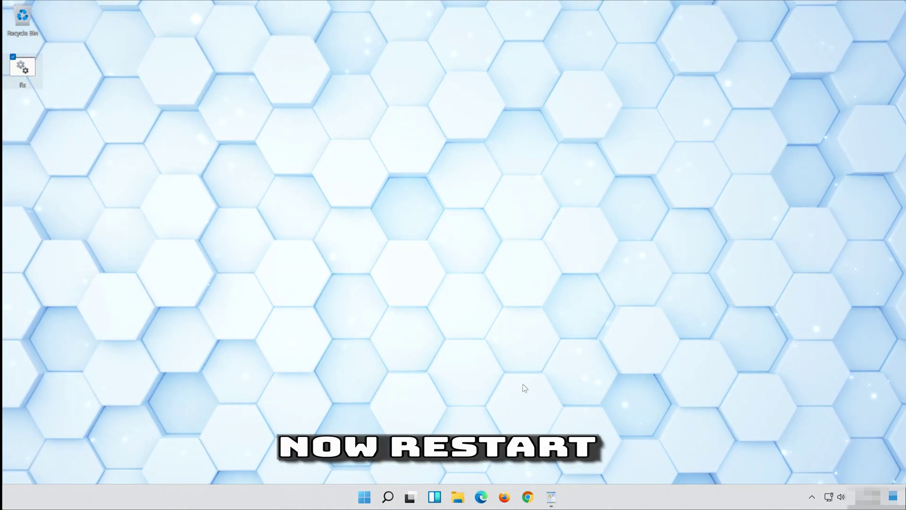
Step: Restart the computer
{"action": "left_click", "coordinate": [360, 499]}
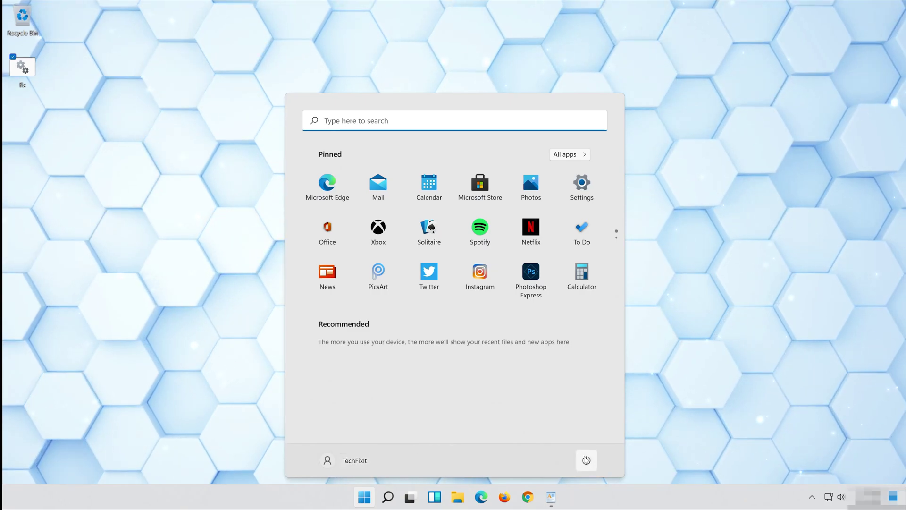
{"action": "left_click", "coordinate": [586, 460]}
{"action": "left_click", "coordinate": [588, 437]}
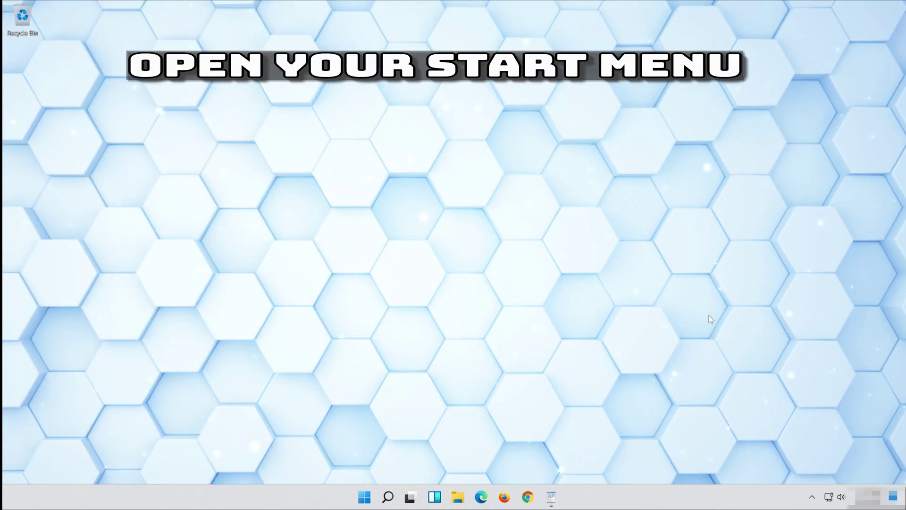
Step: Open the Other troubleshooters page under the Troubleshoot section of the Windows system settings
{"action": "key", "text": "super"}
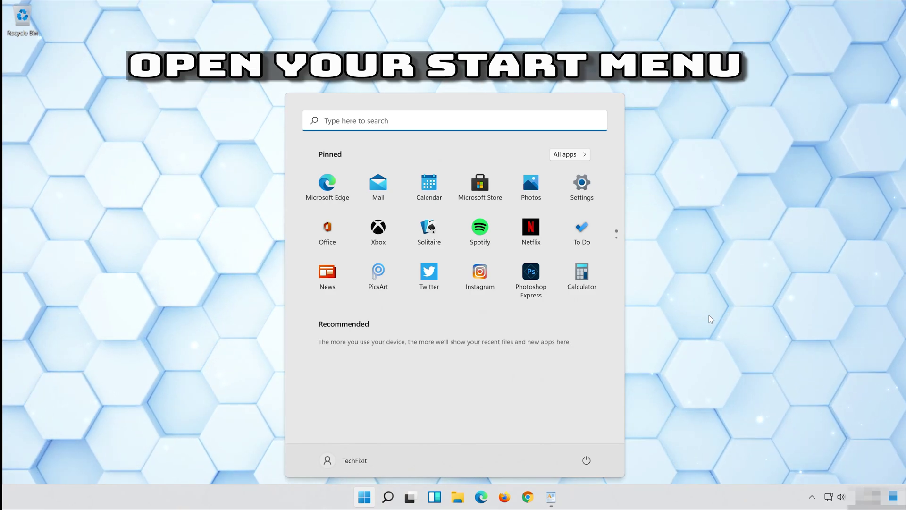
{"action": "left_click", "coordinate": [585, 182]}
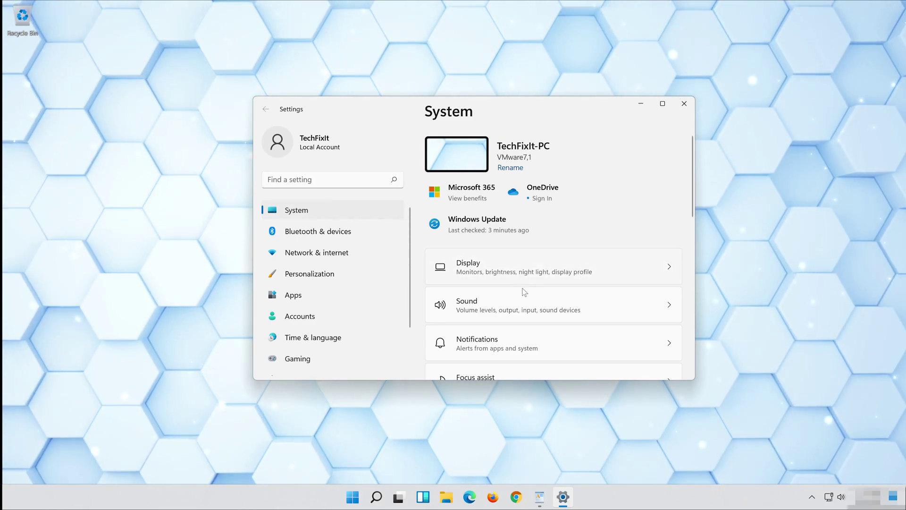
{"action": "scroll", "coordinate": [525, 296], "scroll_direction": "down", "scroll_amount": 7}
{"action": "scroll", "coordinate": [525, 295], "scroll_direction": "down", "scroll_amount": 1}
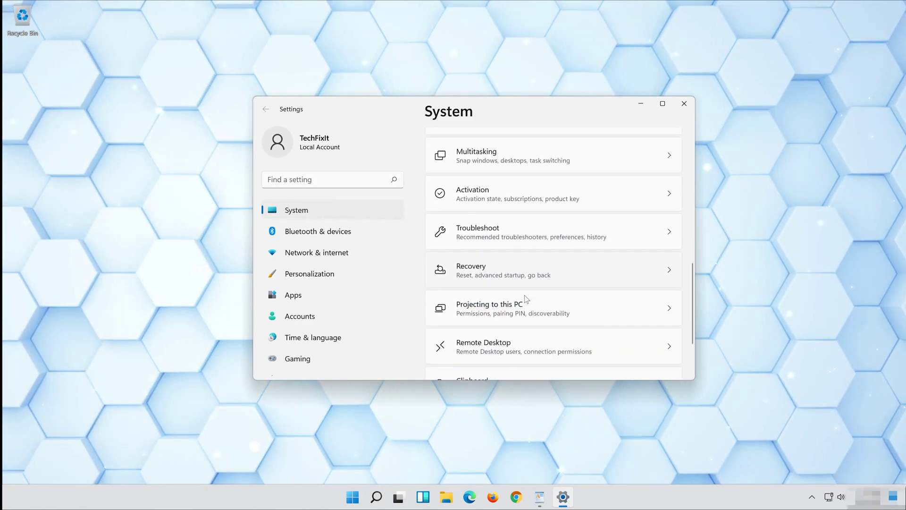
{"action": "left_click", "coordinate": [565, 240]}
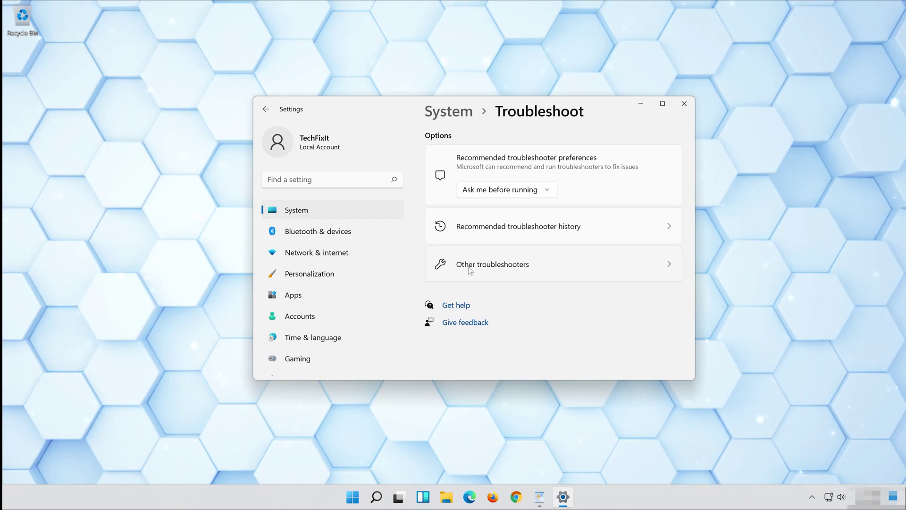
{"action": "left_click", "coordinate": [525, 276]}
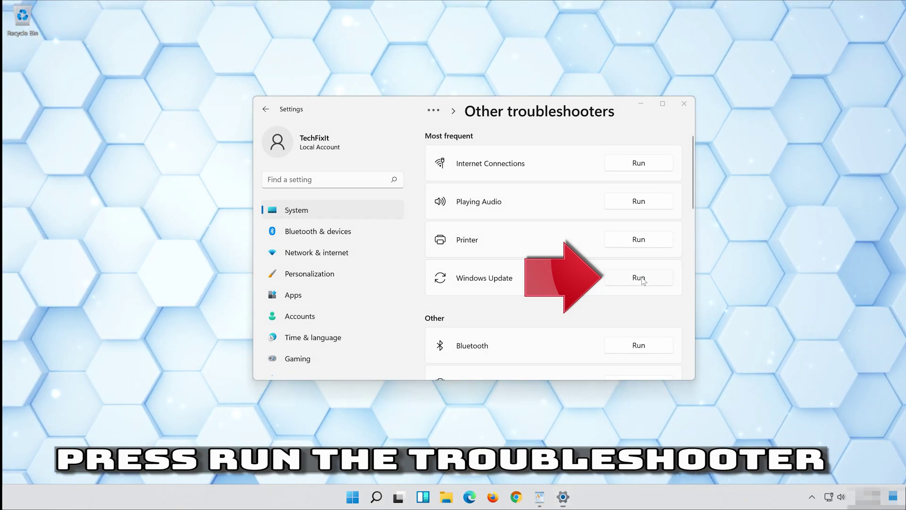
Step: Run the Windows Update troubleshooter, and close it and Settings once it has completed
{"action": "left_click", "coordinate": [641, 279]}
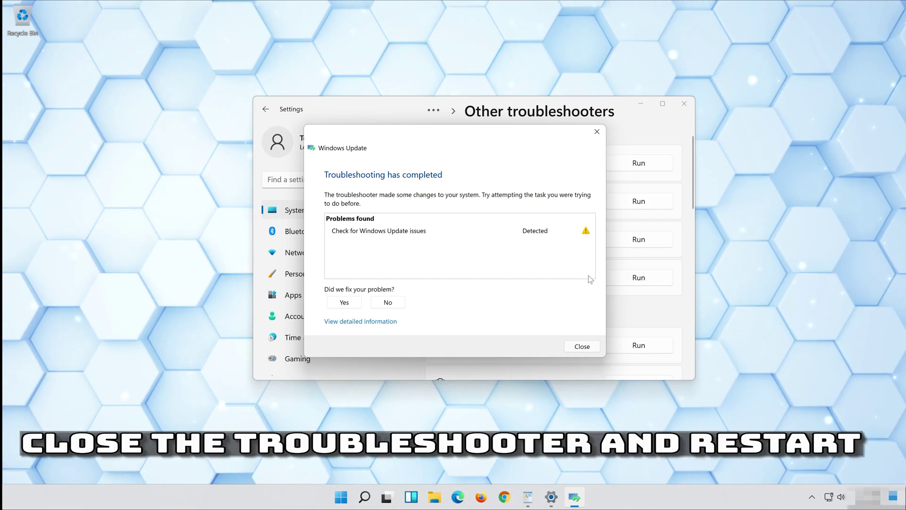
{"action": "left_click", "coordinate": [582, 347]}
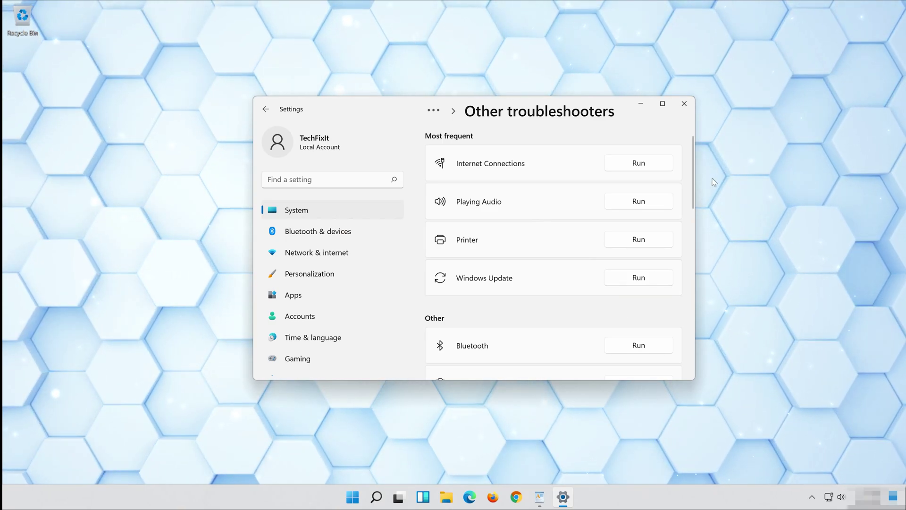
{"action": "left_click", "coordinate": [684, 105]}
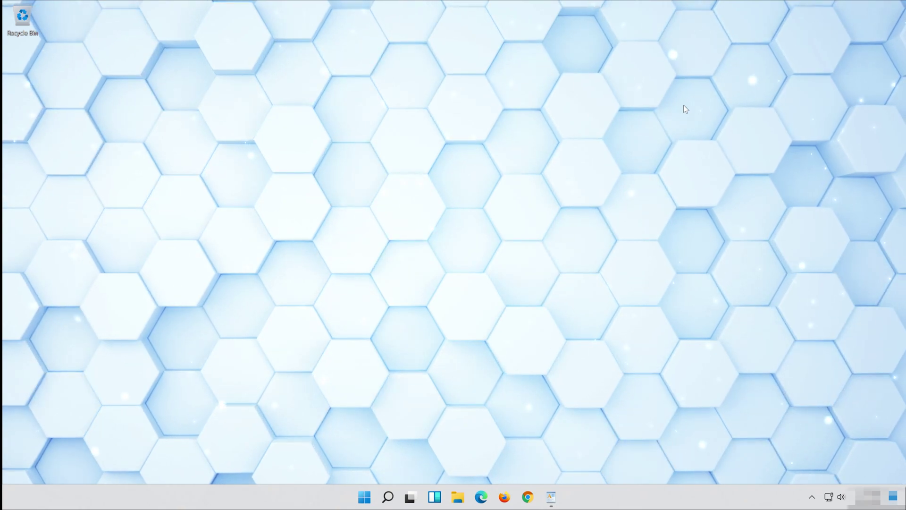
Step: Restart the computer after the Windows Update troubleshooting
{"action": "left_click", "coordinate": [368, 503]}
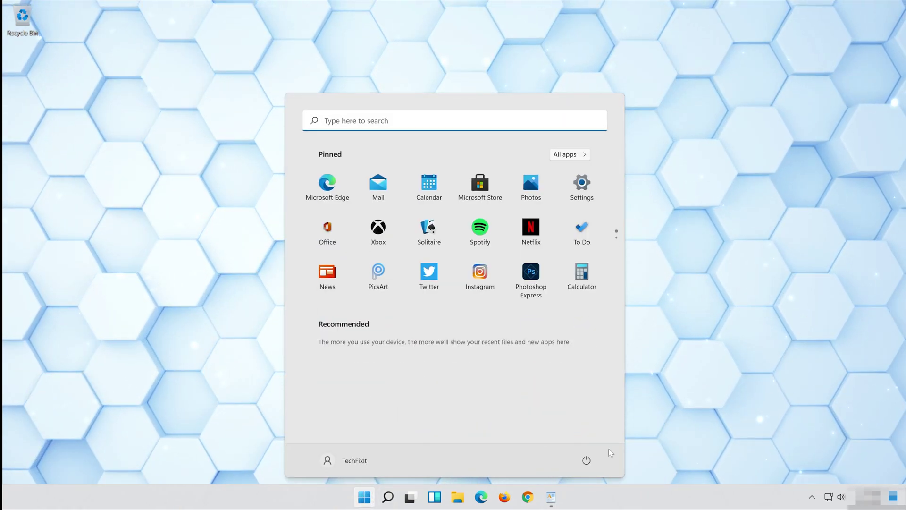
{"action": "left_click", "coordinate": [586, 460]}
{"action": "left_click", "coordinate": [593, 441]}
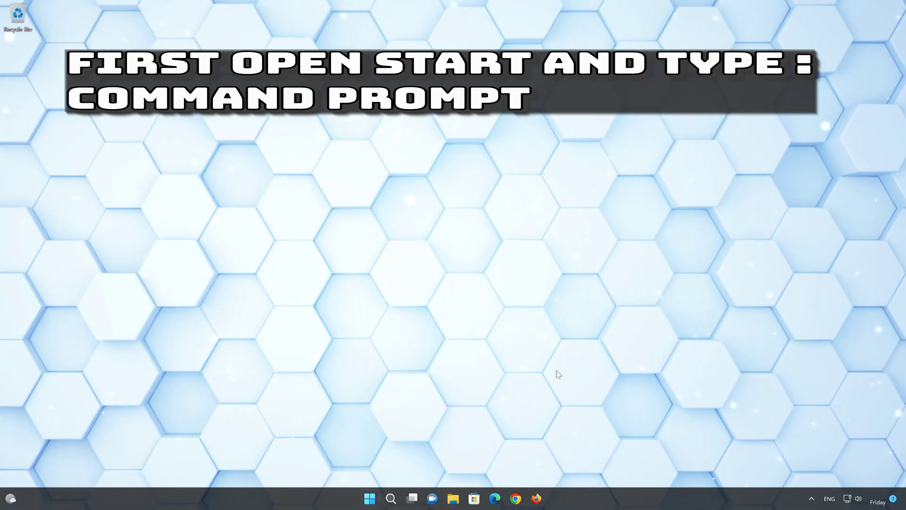
Step: Open Command Prompt as administrator, allow it to make changes, and move its window to the middle of the desktop
{"action": "key", "text": "super"}
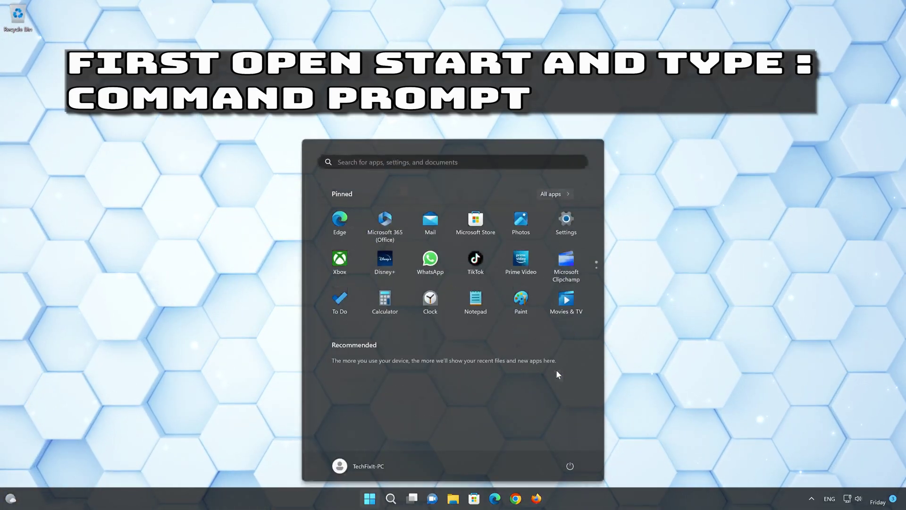
{"action": "type", "text": "cmd"}
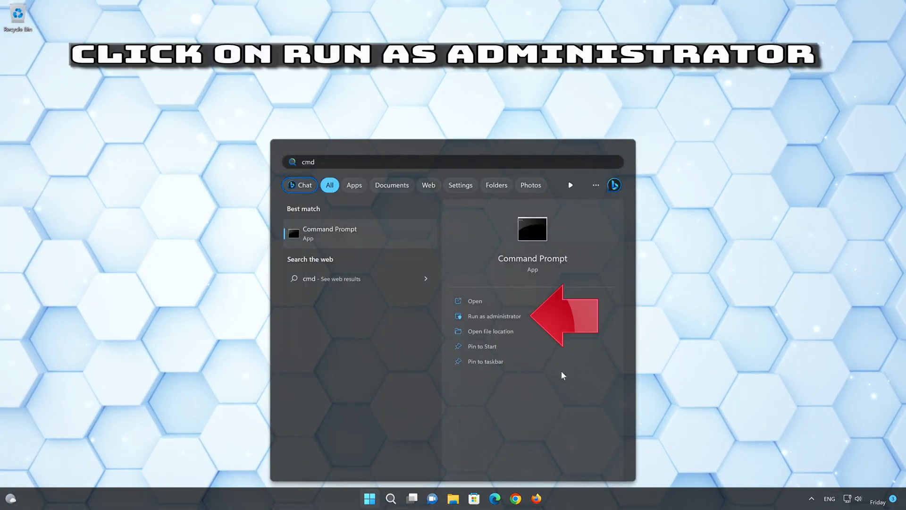
{"action": "left_click", "coordinate": [494, 316]}
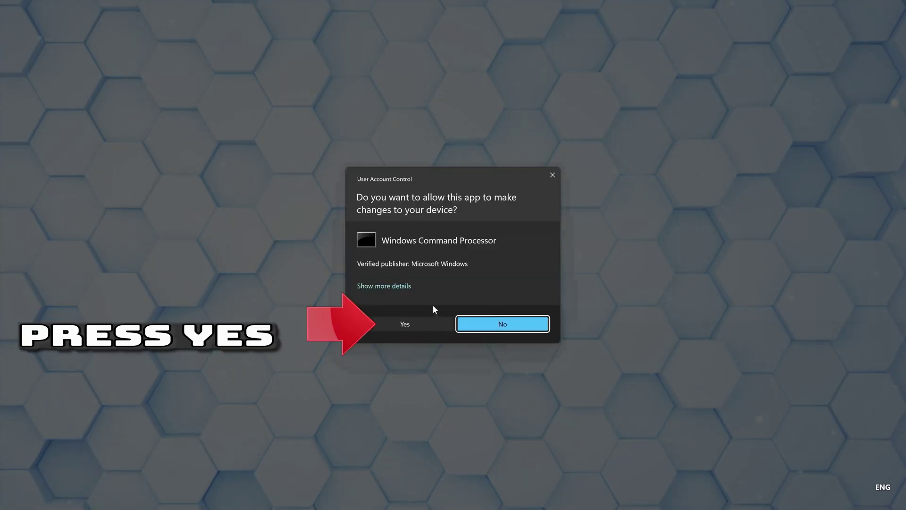
{"action": "left_click", "coordinate": [398, 324]}
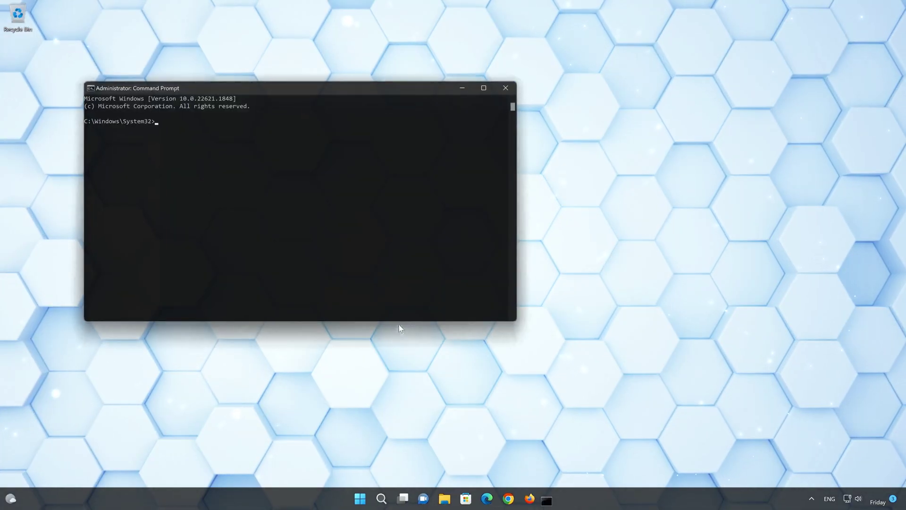
{"action": "left_click_drag", "start_coordinate": [384, 90], "coordinate": [555, 139]}
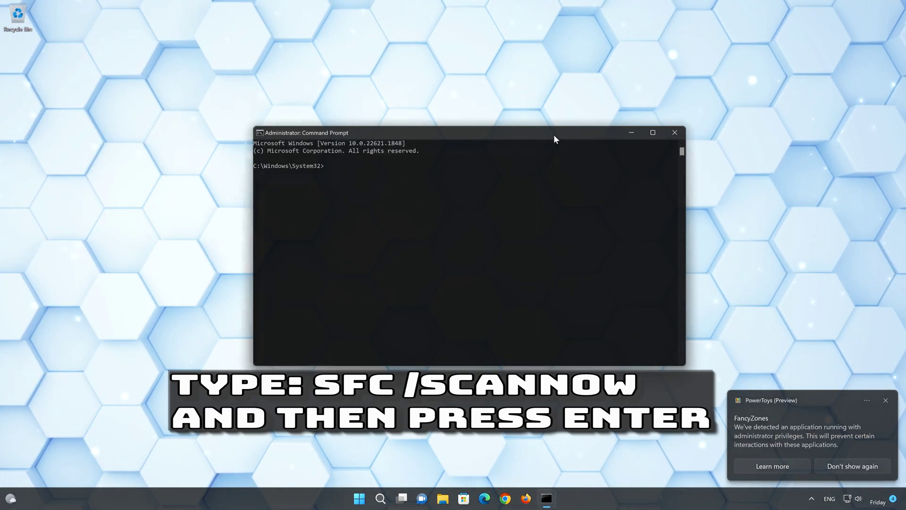
Step: Run the system file check with sfc /scannow, and exit Command Prompt once the scan has completed
{"action": "type", "text": "sfc /"}
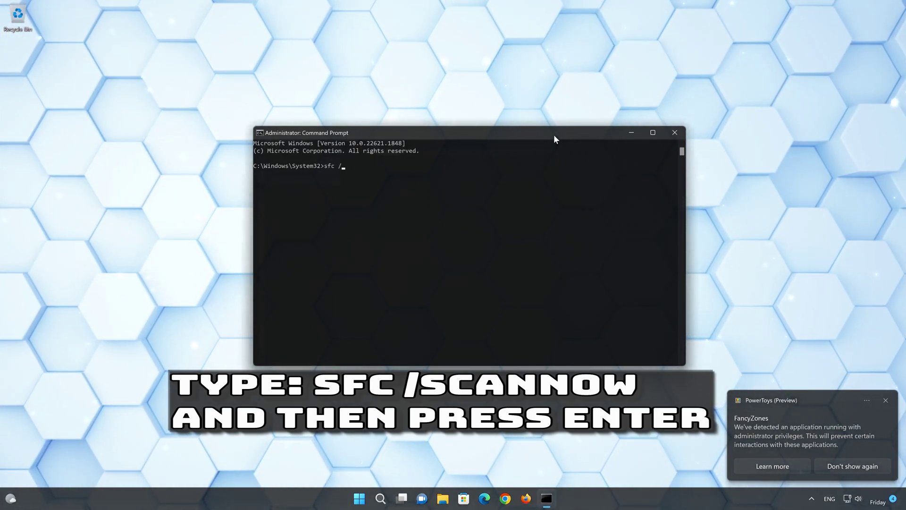
{"action": "type", "text": "scannow"}
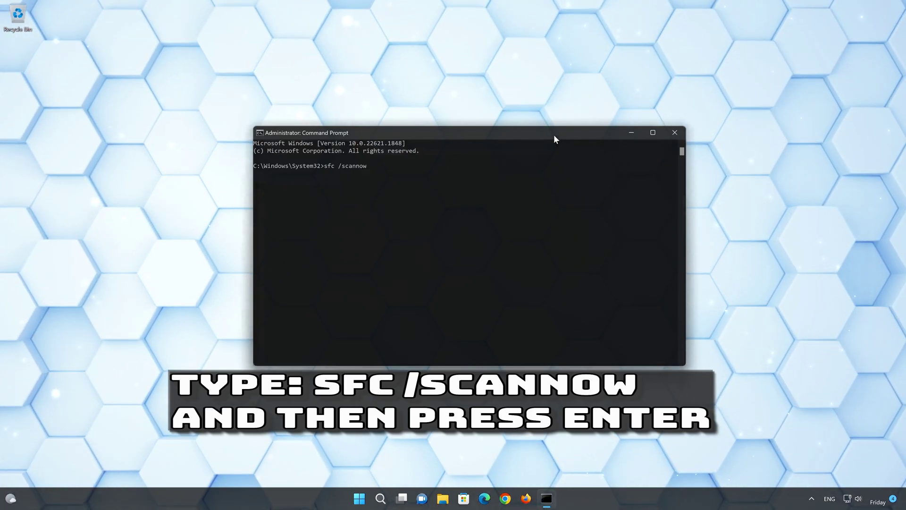
{"action": "key", "text": "Return"}
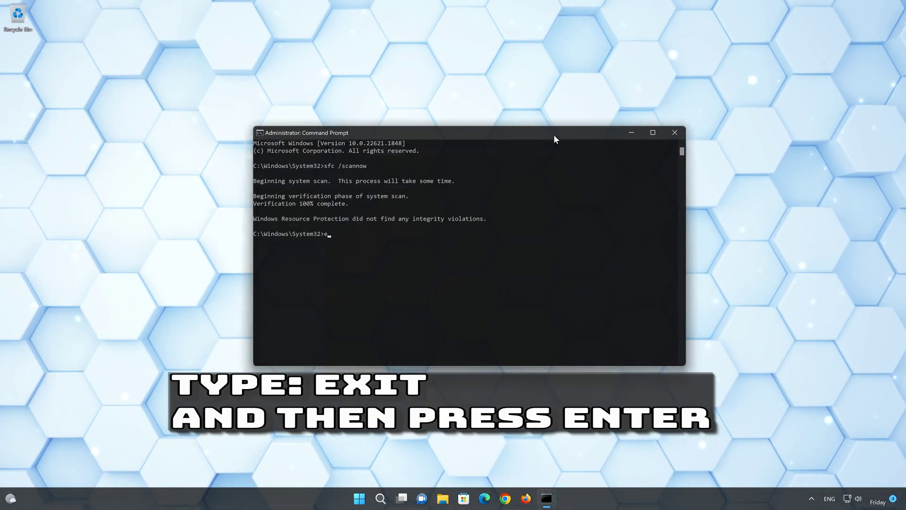
{"action": "type", "text": "exit"}
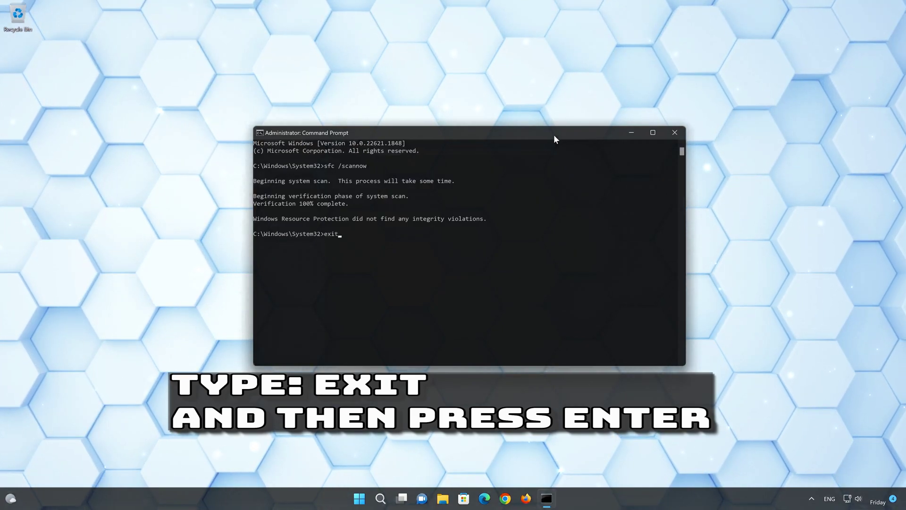
{"action": "key", "text": "Return"}
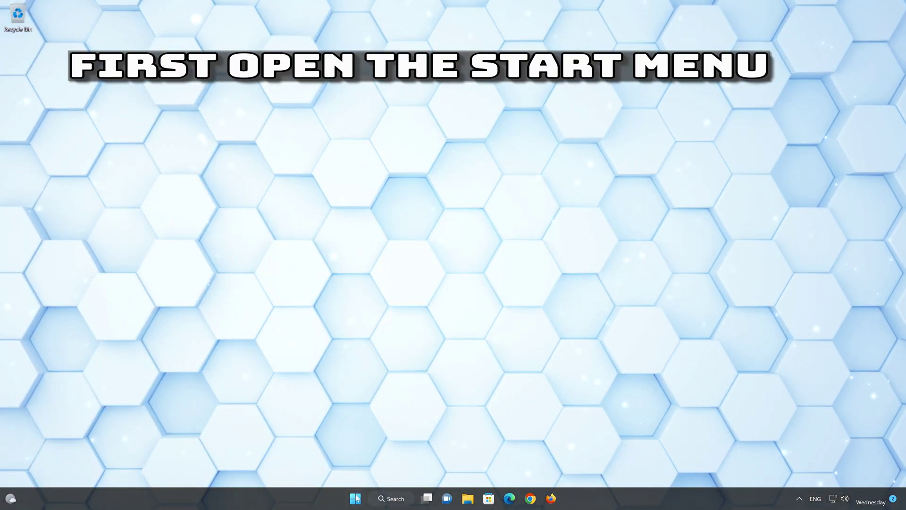
Step: Open the Advanced options page of Windows Update in the Settings app
{"action": "left_click", "coordinate": [355, 499]}
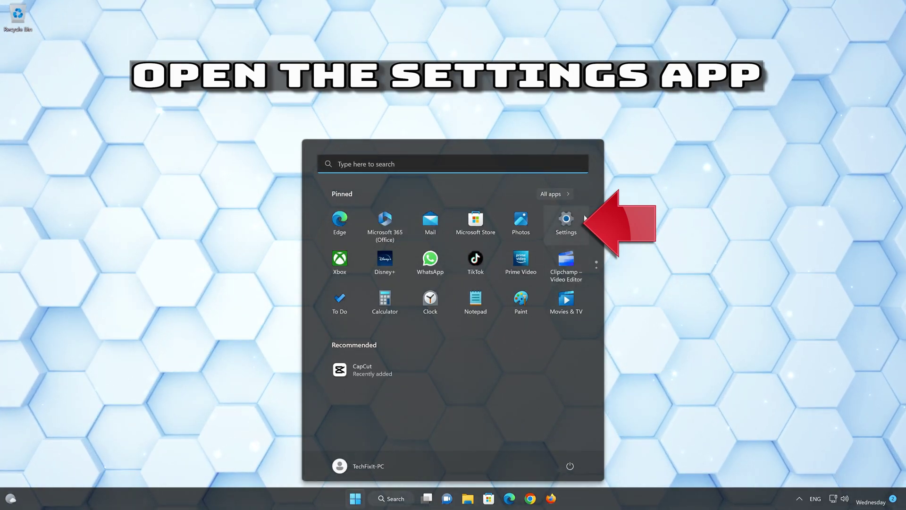
{"action": "left_click", "coordinate": [570, 223]}
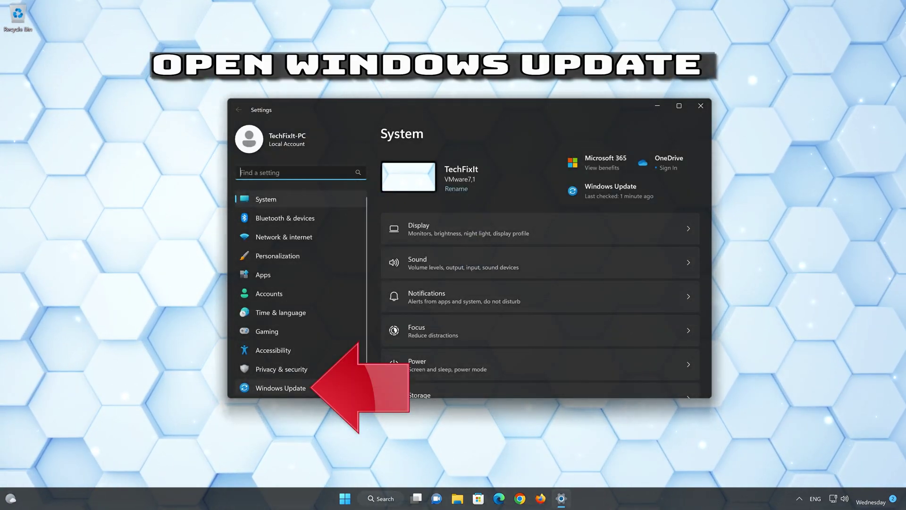
{"action": "left_click", "coordinate": [302, 389]}
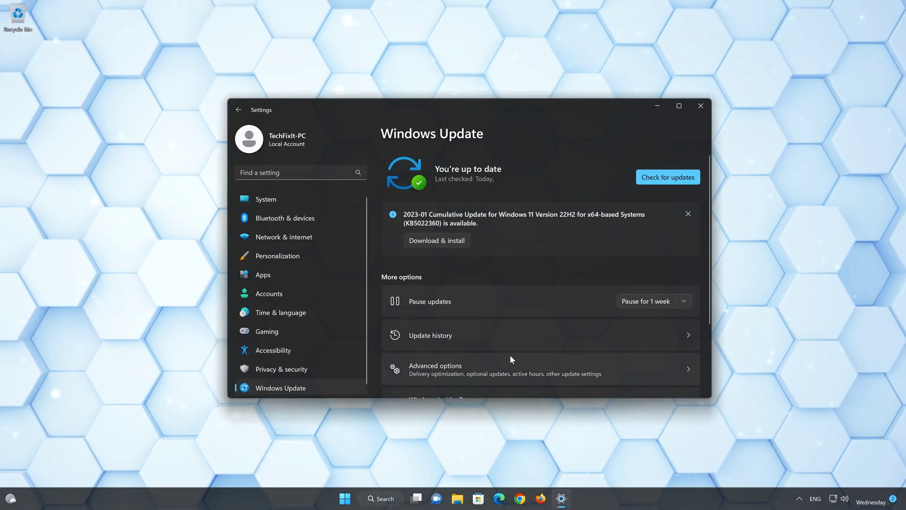
{"action": "scroll", "coordinate": [509, 355], "scroll_direction": "down", "scroll_amount": 3}
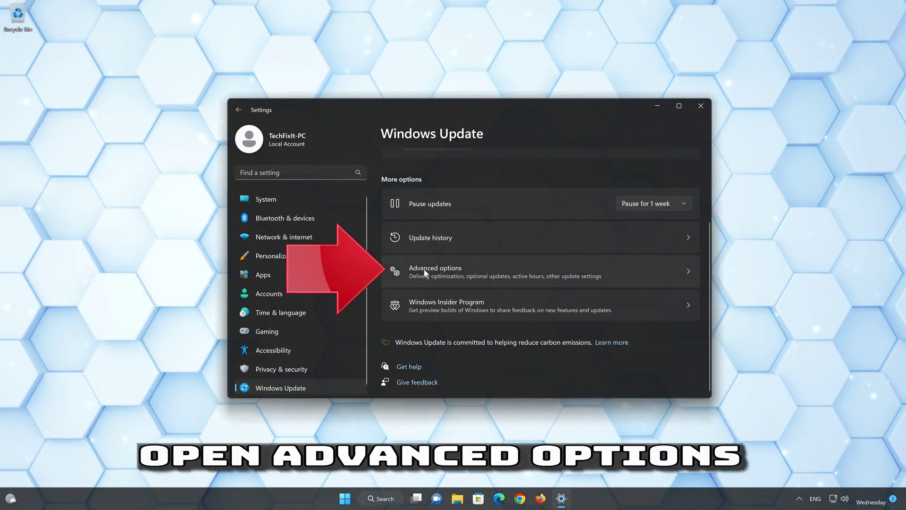
{"action": "left_click", "coordinate": [460, 272]}
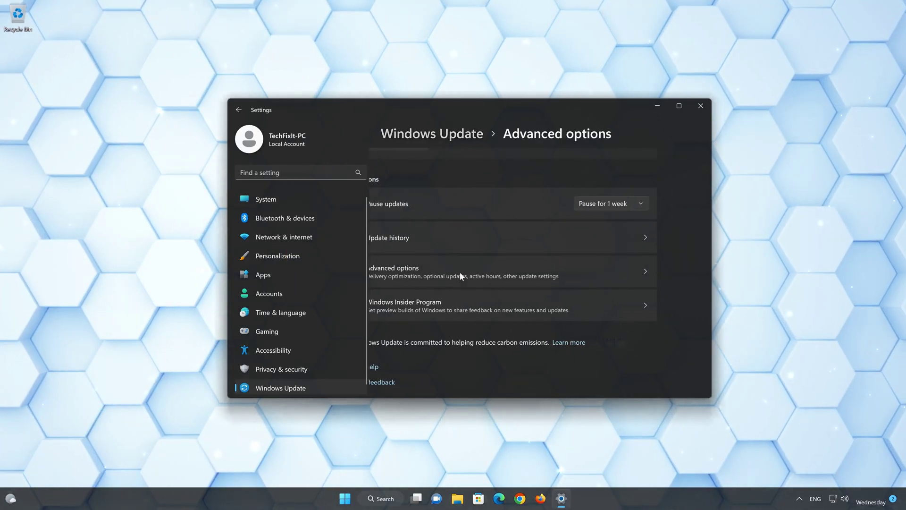
Step: Restart the device into Advanced startup from the Recovery options, confirming the restart
{"action": "scroll", "coordinate": [460, 272], "scroll_direction": "down", "scroll_amount": 2}
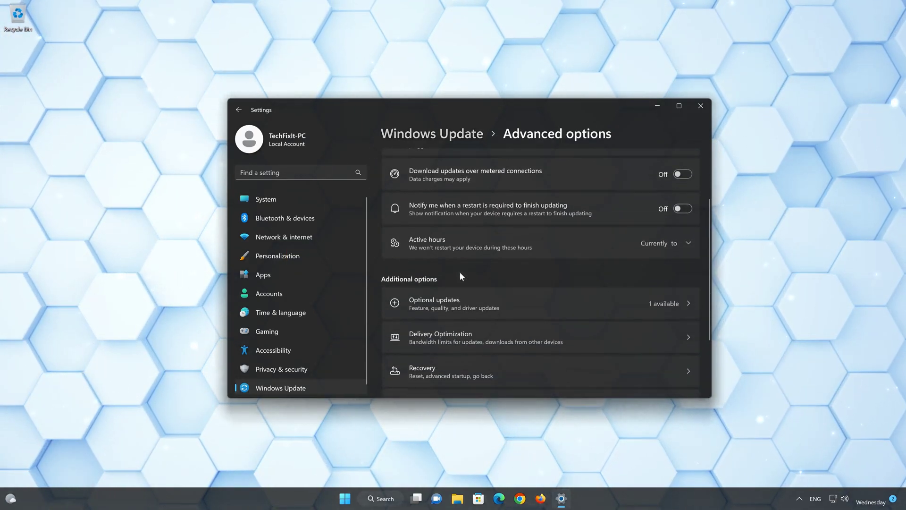
{"action": "scroll", "coordinate": [460, 273], "scroll_direction": "down", "scroll_amount": 2}
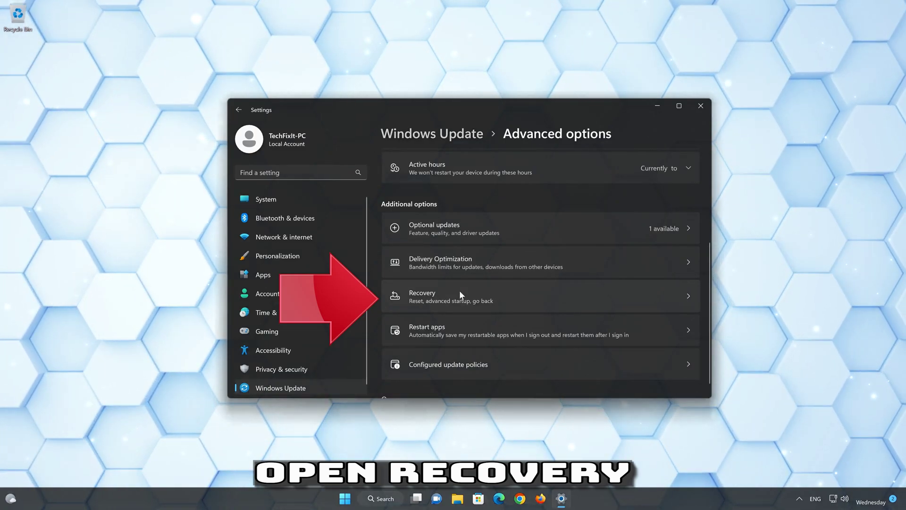
{"action": "left_click", "coordinate": [460, 292]}
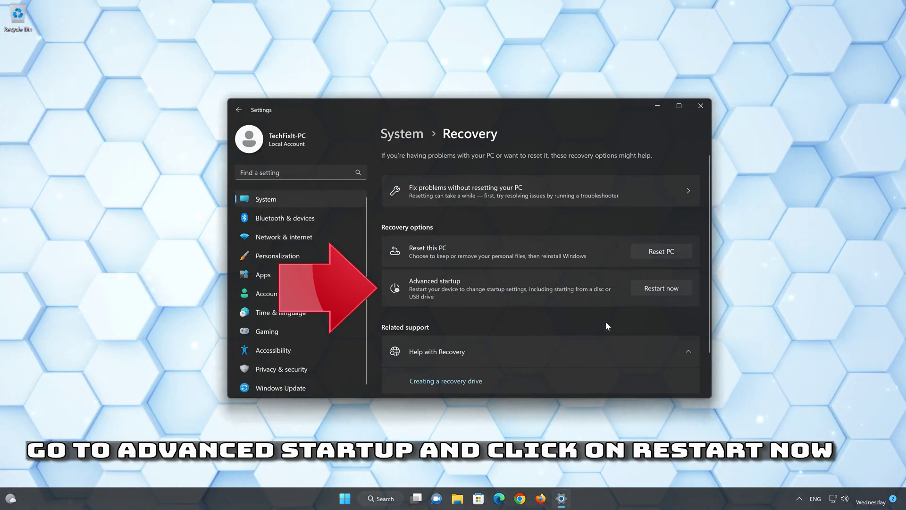
{"action": "left_click", "coordinate": [662, 289]}
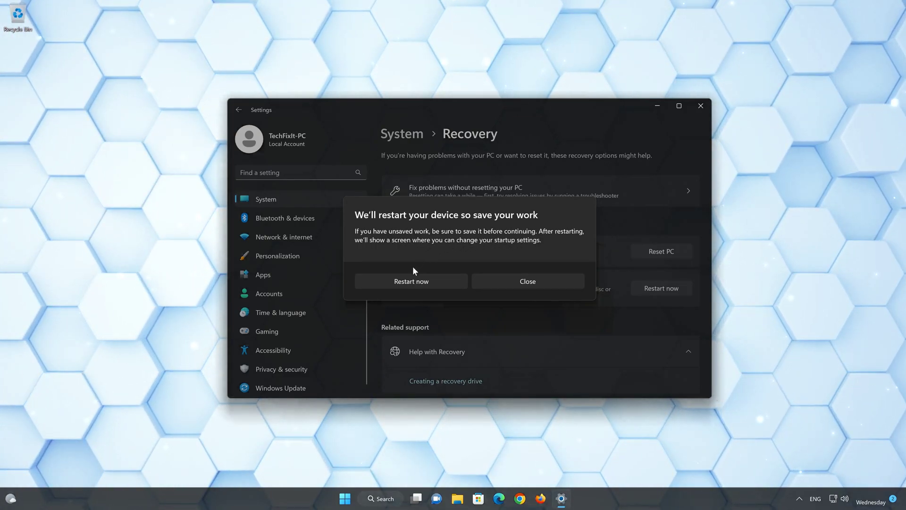
{"action": "left_click", "coordinate": [433, 281]}
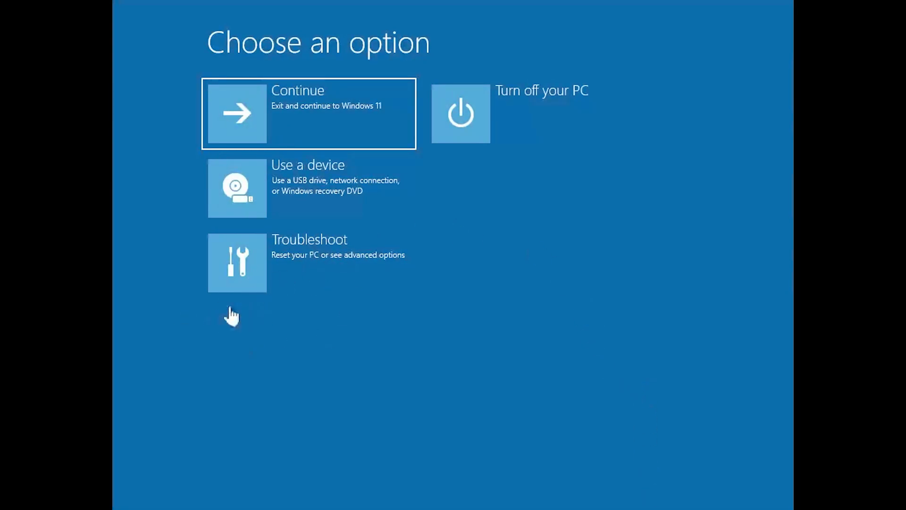
Step: Restart through Startup Settings in the advanced troubleshooting options and choose Enable Safe Mode
{"action": "left_click", "coordinate": [253, 279]}
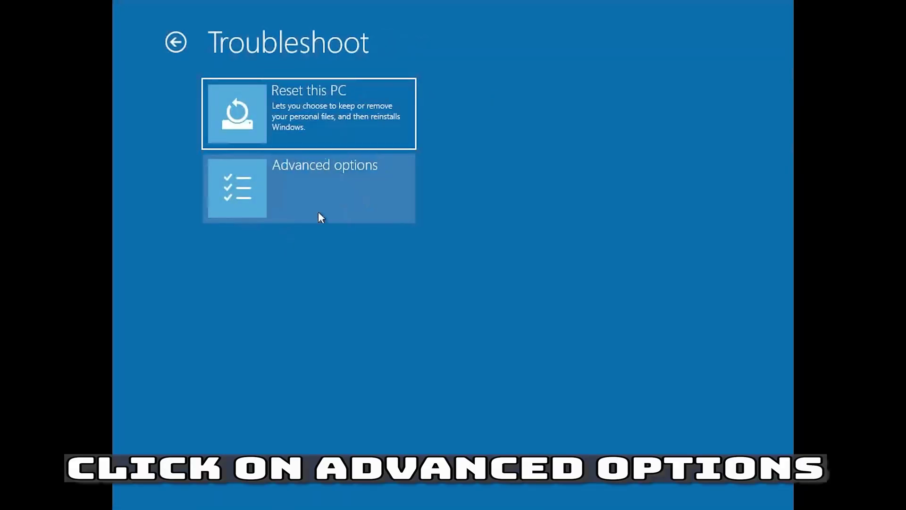
{"action": "left_click", "coordinate": [333, 196]}
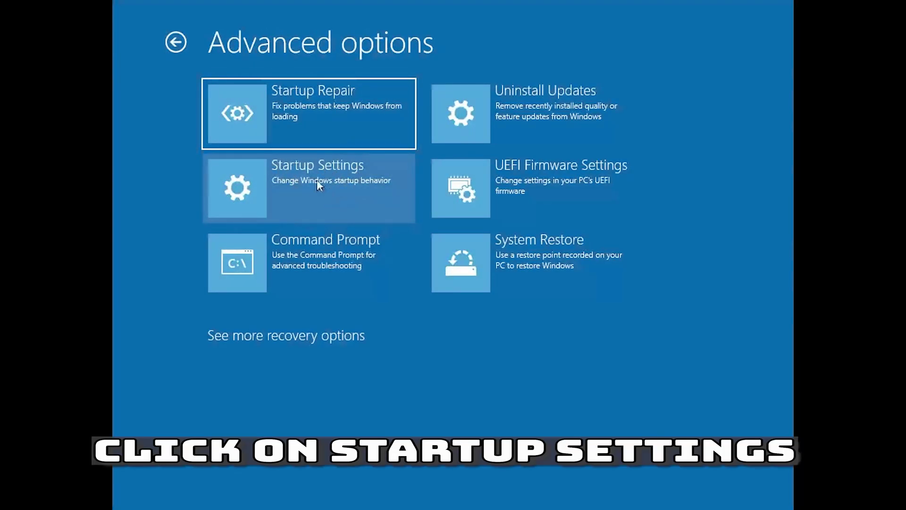
{"action": "left_click", "coordinate": [345, 189]}
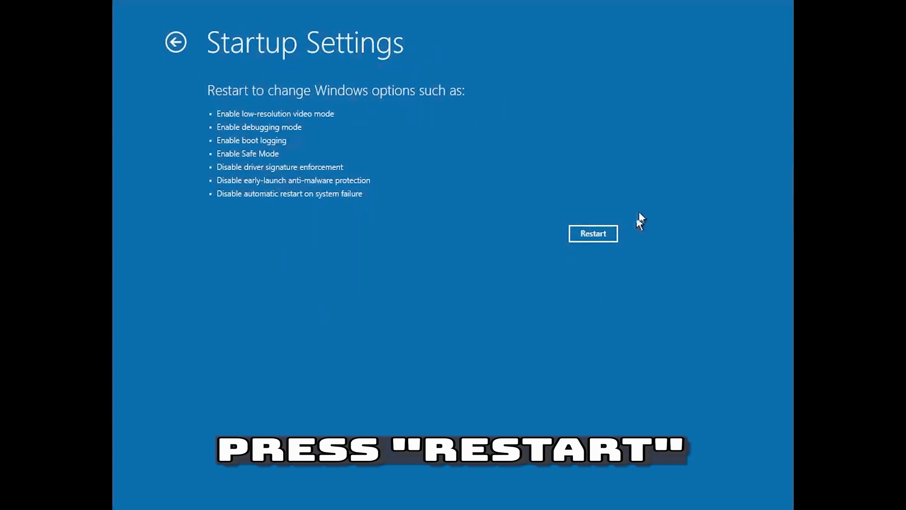
{"action": "left_click", "coordinate": [594, 234]}
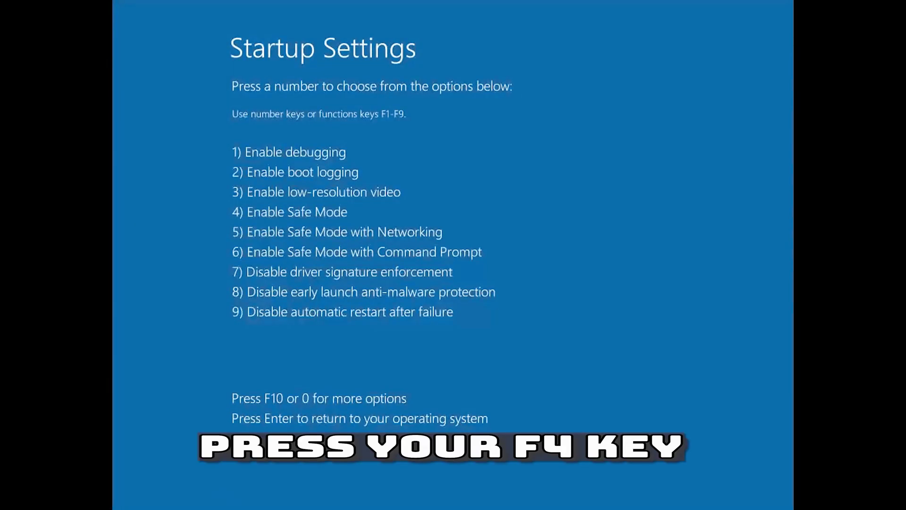
{"action": "key", "text": "F4"}
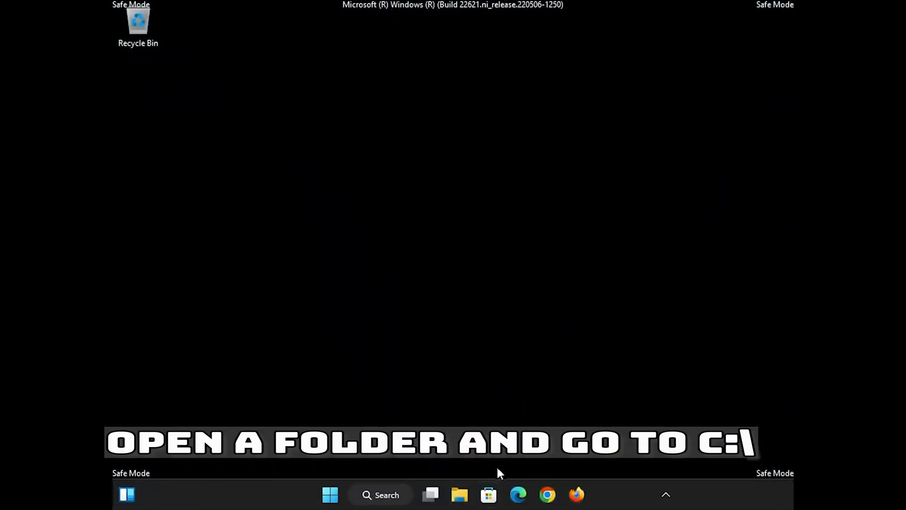
Step: Open the Windows folder on Local Disk (C:) in File Explorer
{"action": "left_click", "coordinate": [465, 495]}
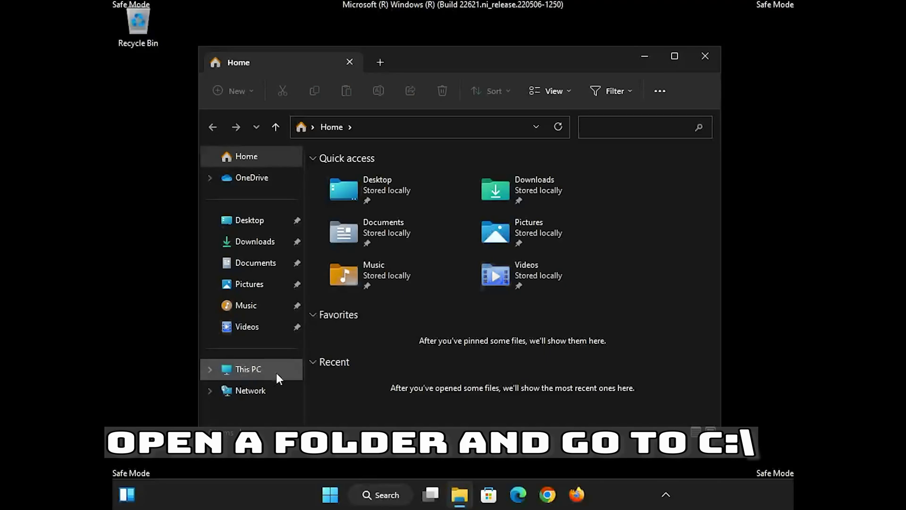
{"action": "left_click", "coordinate": [208, 371]}
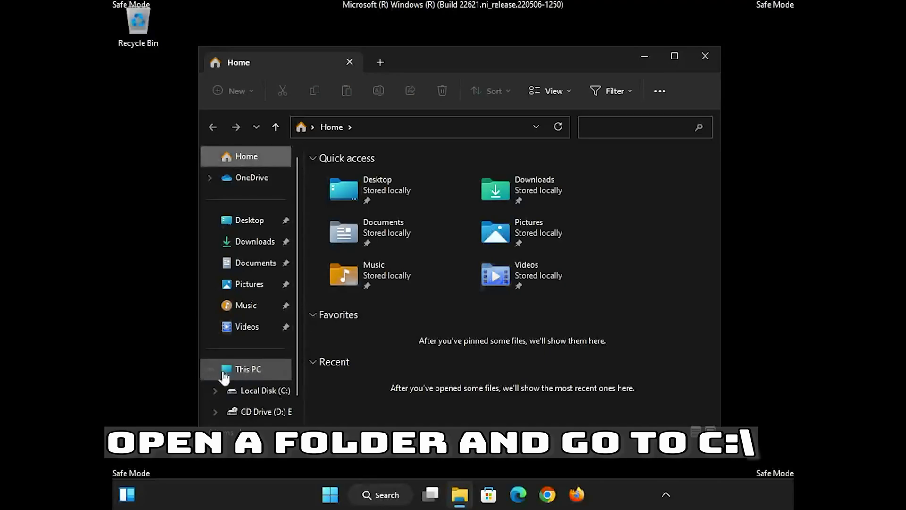
{"action": "left_click", "coordinate": [269, 392]}
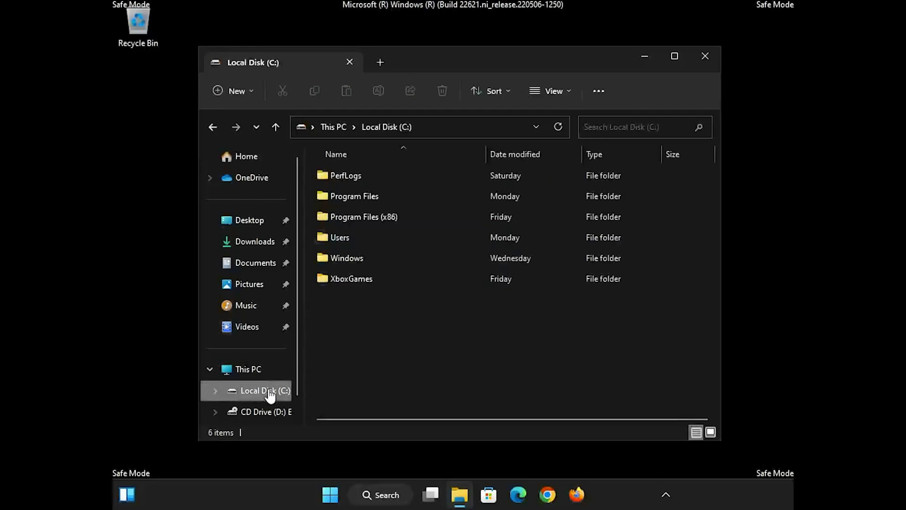
{"action": "double_click", "coordinate": [372, 259]}
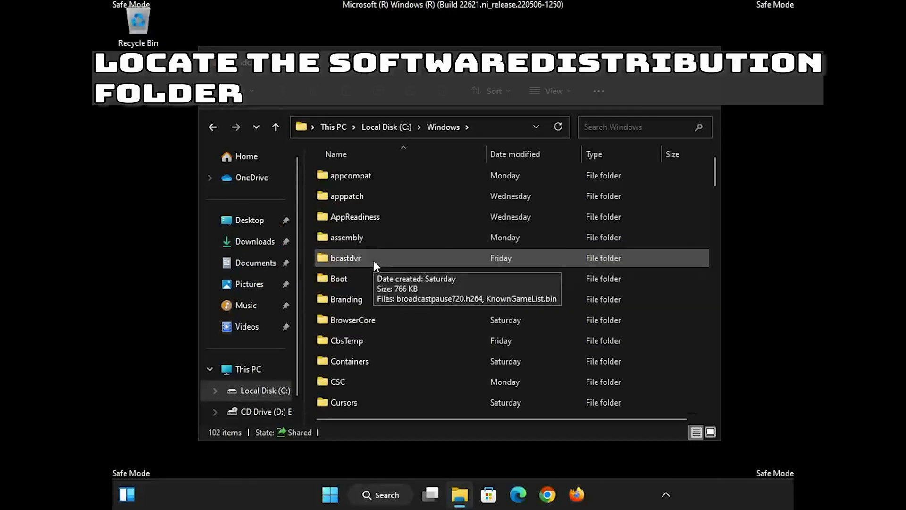
Step: Delete the SoftwareDistribution folder from C:\Windows
{"action": "scroll", "coordinate": [373, 260], "scroll_direction": "down", "scroll_amount": 5}
{"action": "scroll", "coordinate": [373, 259], "scroll_direction": "down", "scroll_amount": 3}
{"action": "scroll", "coordinate": [373, 259], "scroll_direction": "down", "scroll_amount": 8}
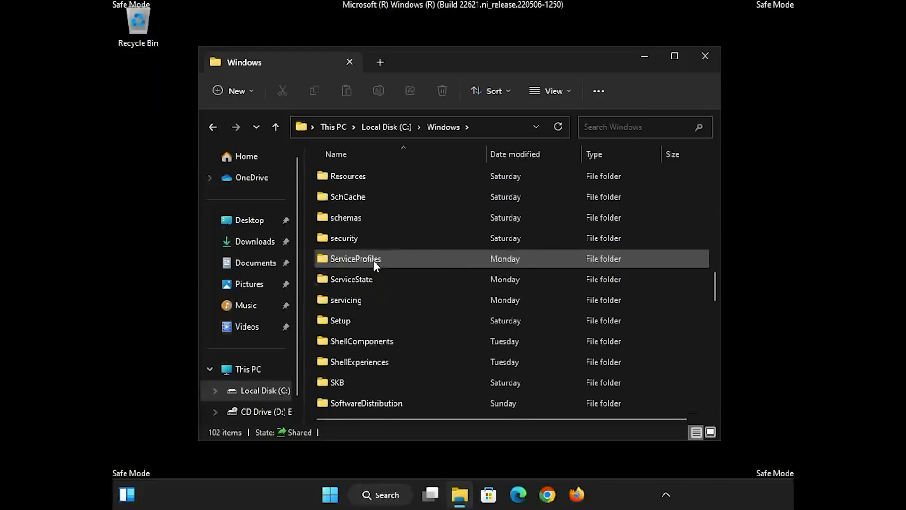
{"action": "scroll", "coordinate": [373, 260], "scroll_direction": "down", "scroll_amount": 1}
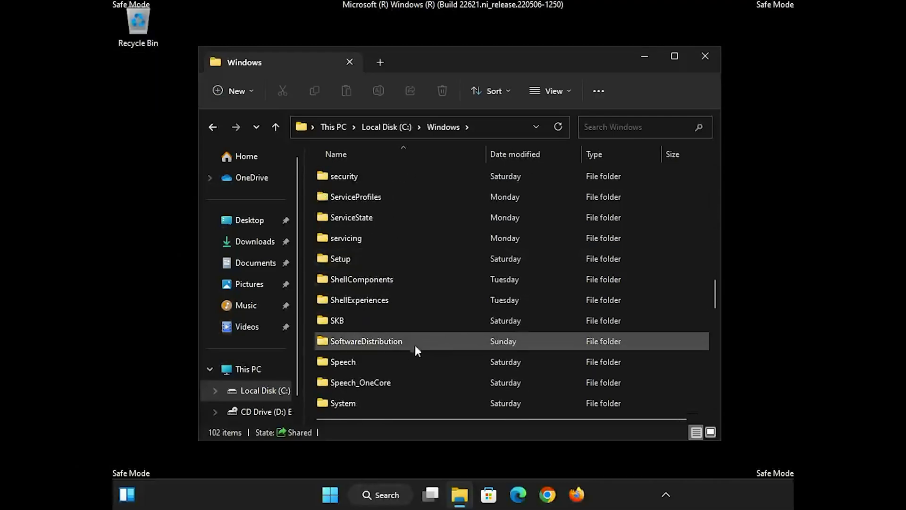
{"action": "left_click", "coordinate": [426, 340]}
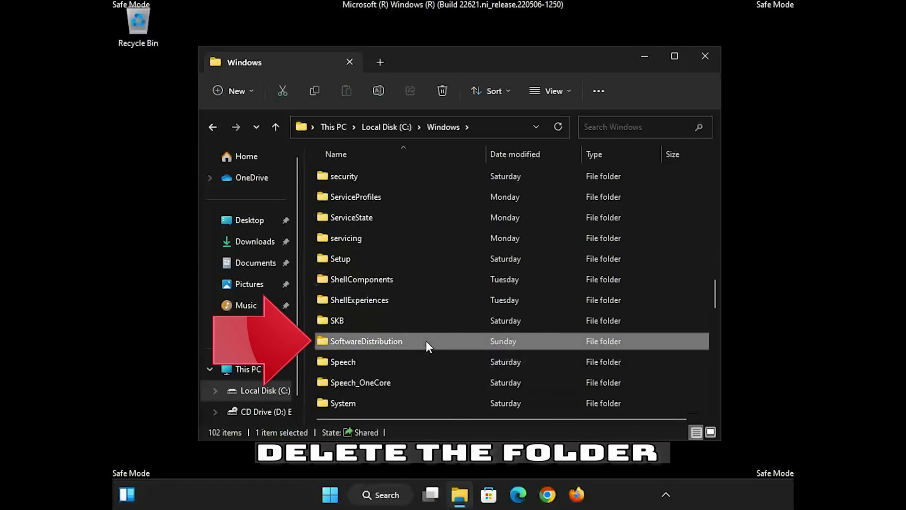
{"action": "right_click", "coordinate": [426, 341]}
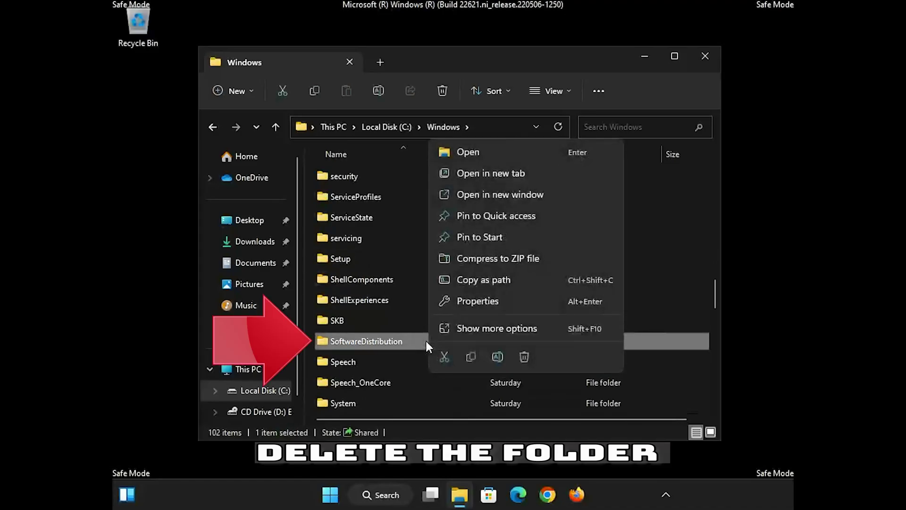
{"action": "left_click", "coordinate": [524, 355]}
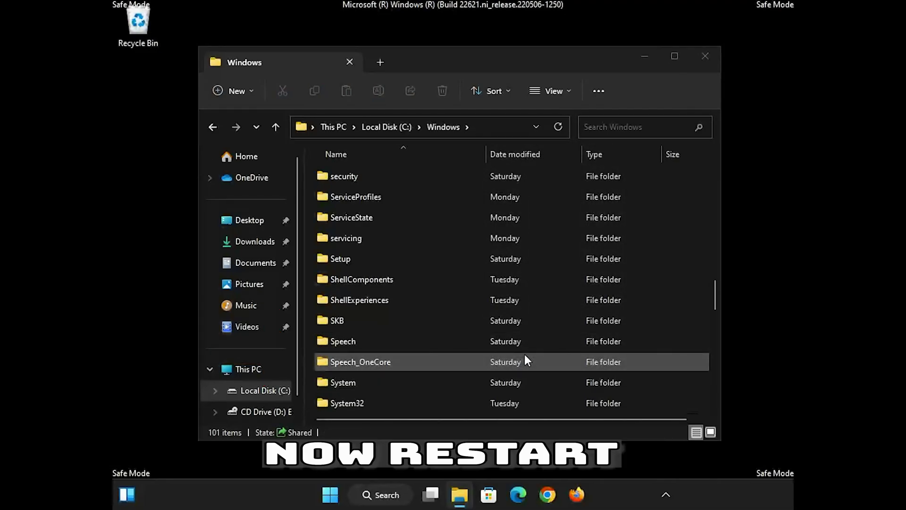
Step: Close File Explorer and empty the Recycle Bin from the desktop, confirming the permanent deletion
{"action": "left_click", "coordinate": [701, 61]}
{"action": "right_click", "coordinate": [135, 24]}
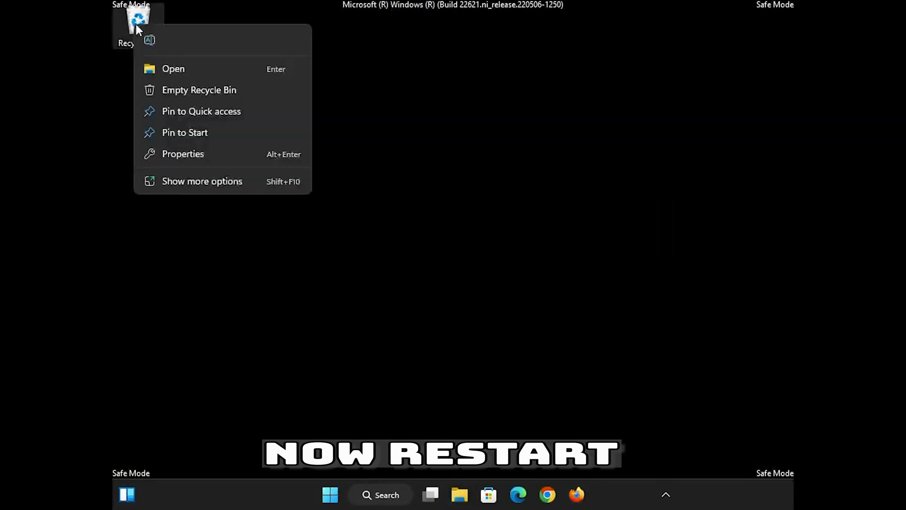
{"action": "left_click", "coordinate": [420, 231]}
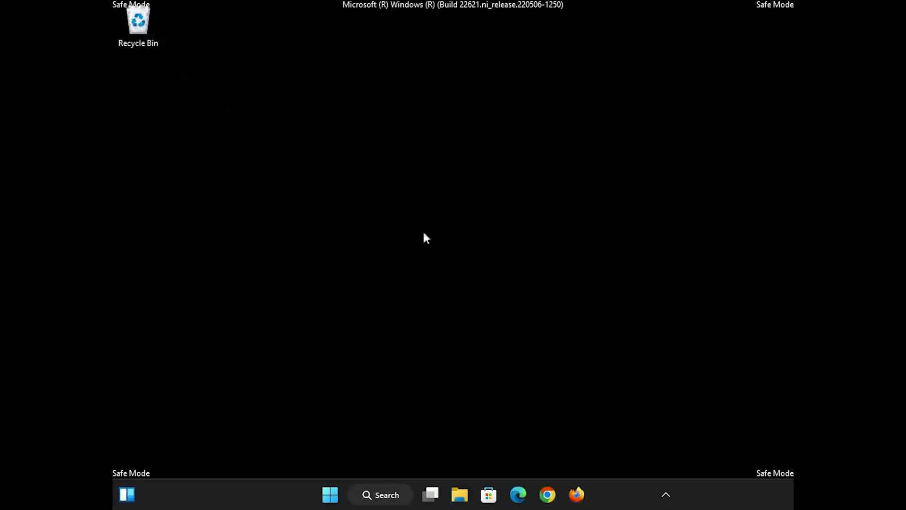
{"action": "left_click", "coordinate": [505, 300]}
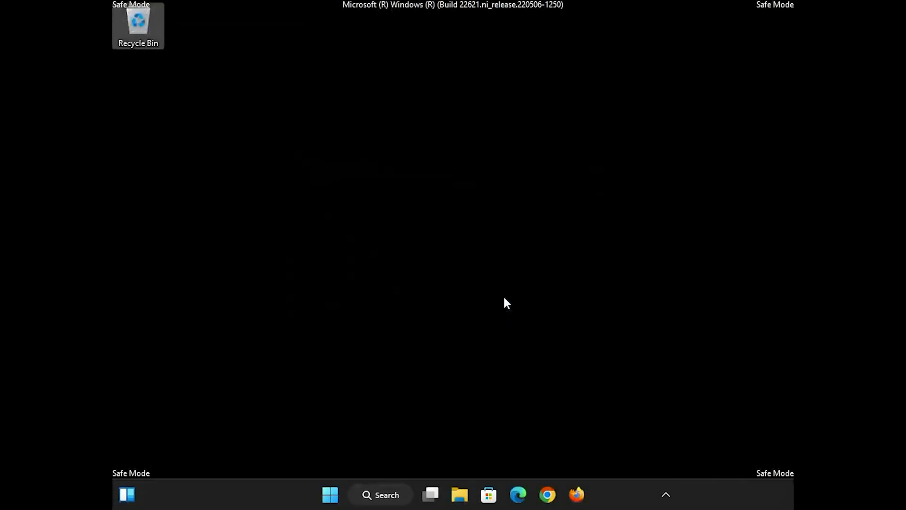
Step: Restart the computer to leave Safe Mode
{"action": "left_click", "coordinate": [330, 495]}
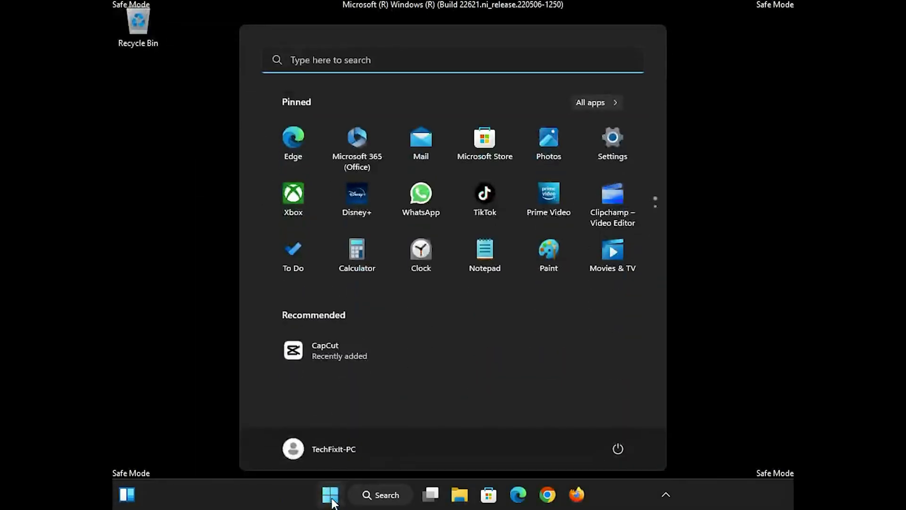
{"action": "left_click", "coordinate": [615, 449]}
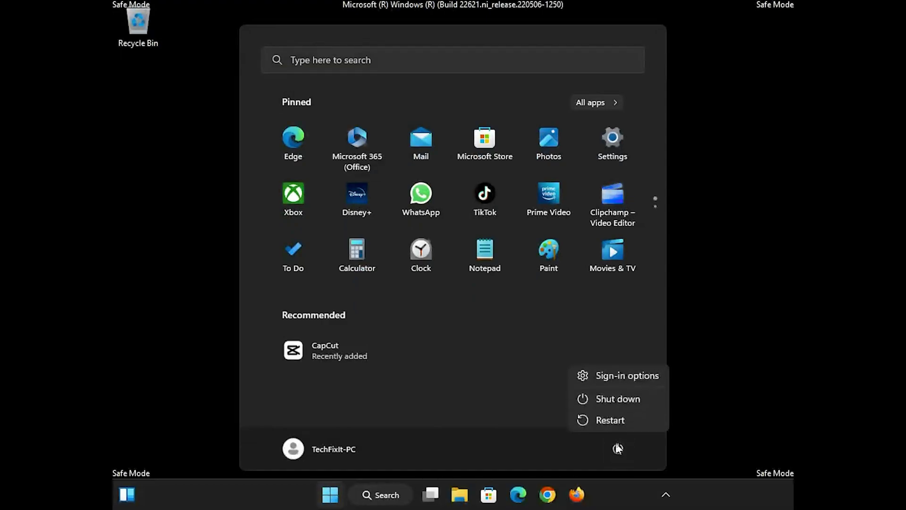
{"action": "left_click", "coordinate": [613, 420]}
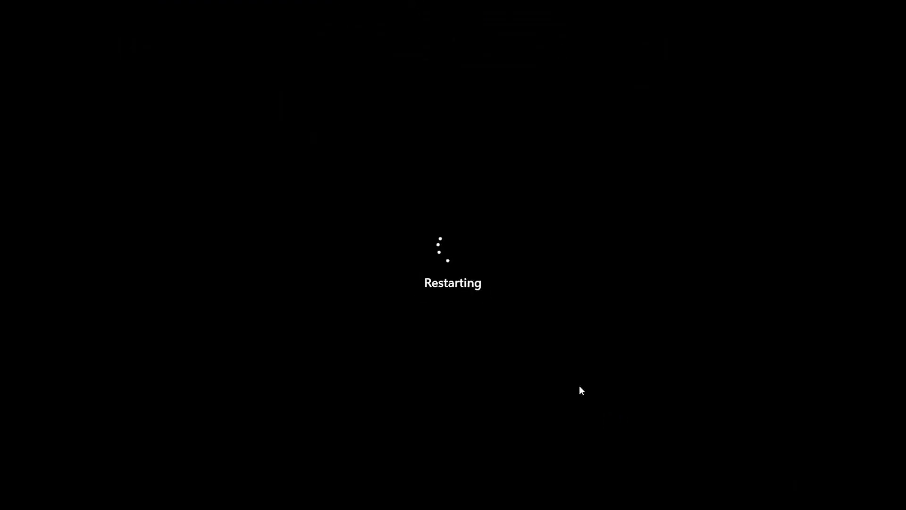